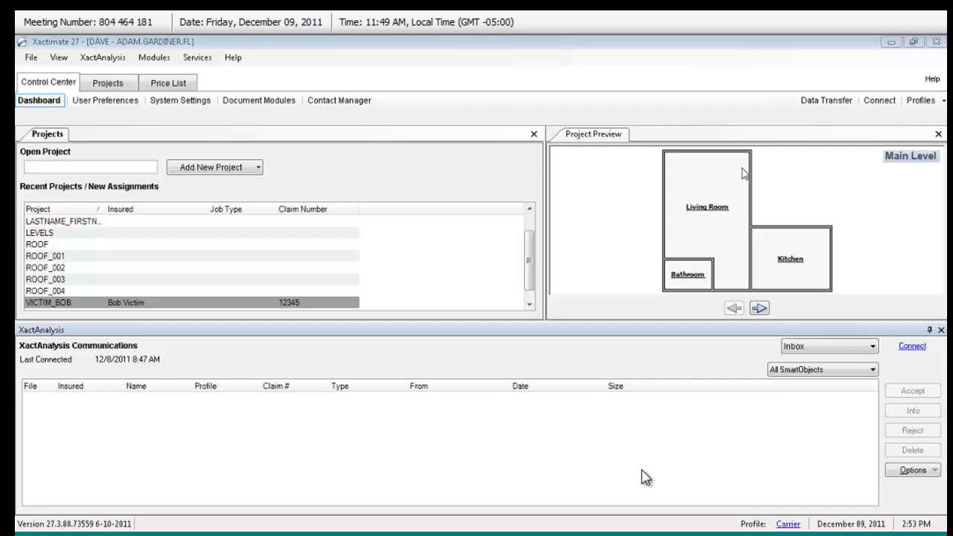
- Connect to XactAnalysis for new items with auto-close on success, then switch to Projects
{"action": "left_click", "coordinate": [596, 109]}
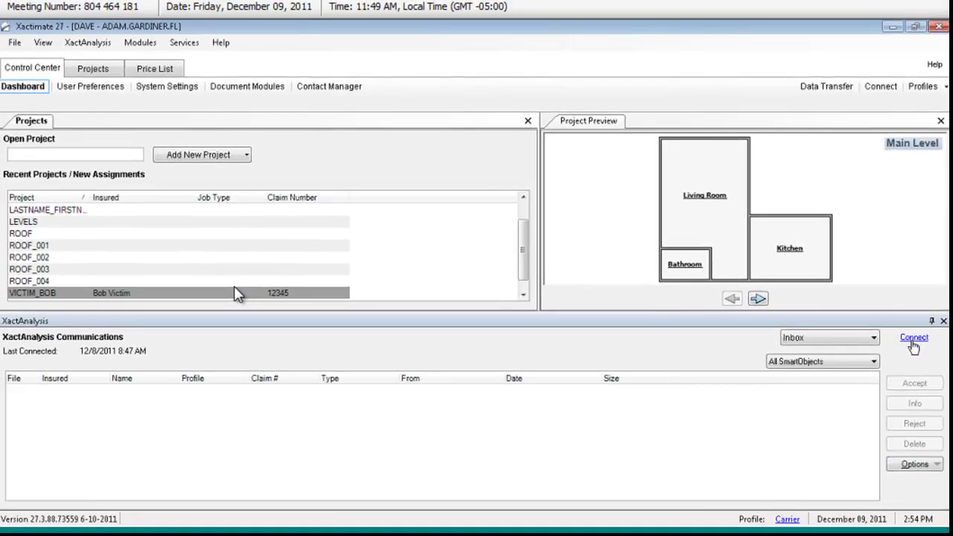
{"action": "left_click", "coordinate": [912, 340]}
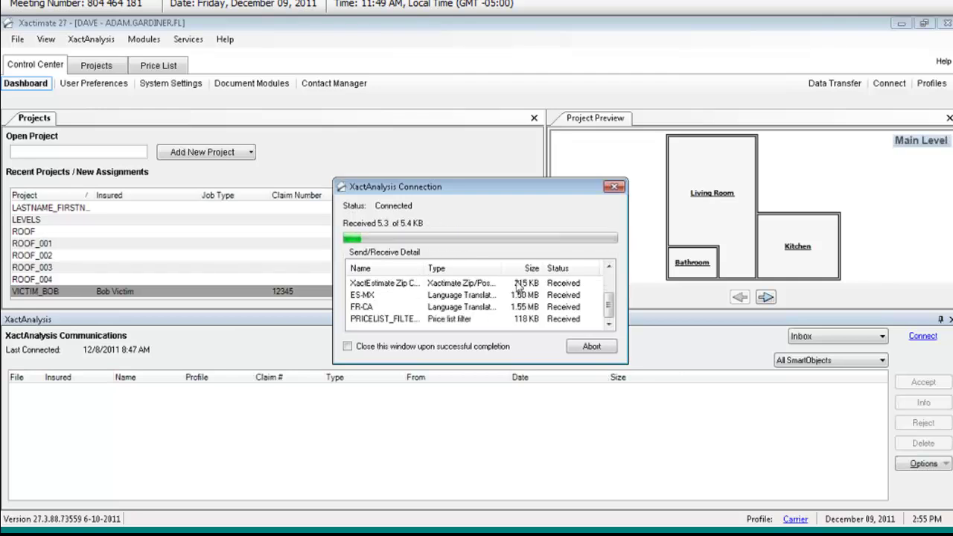
{"action": "left_click", "coordinate": [347, 346]}
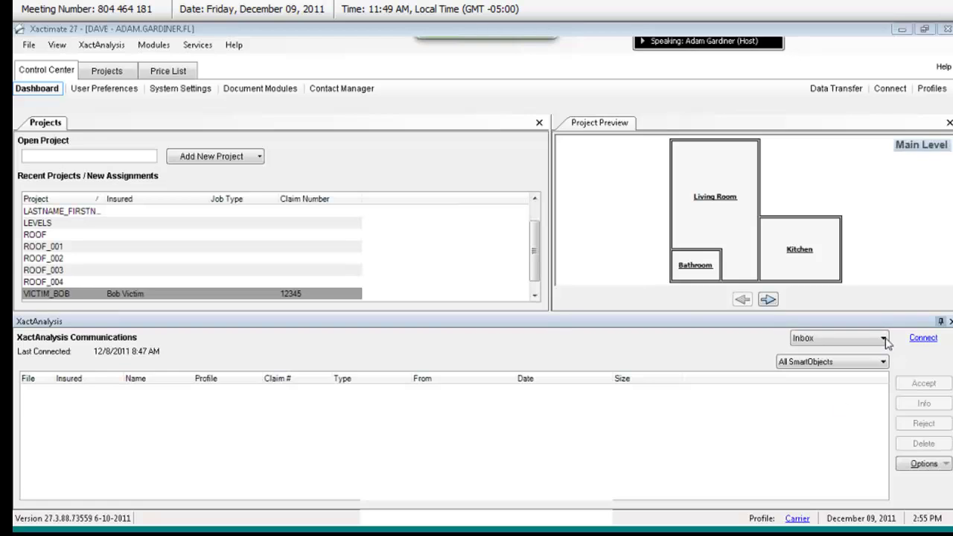
{"action": "key", "text": "Return"}
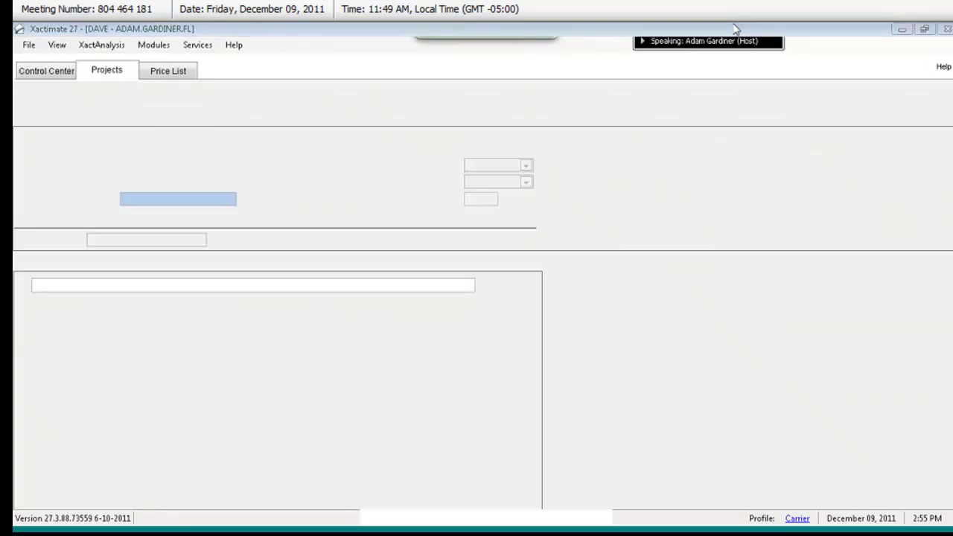
- Accept the WEB claim assignment and the GAAT7X_DEC11 price list from the XactAnalysis inbox
{"action": "left_click", "coordinate": [64, 74]}
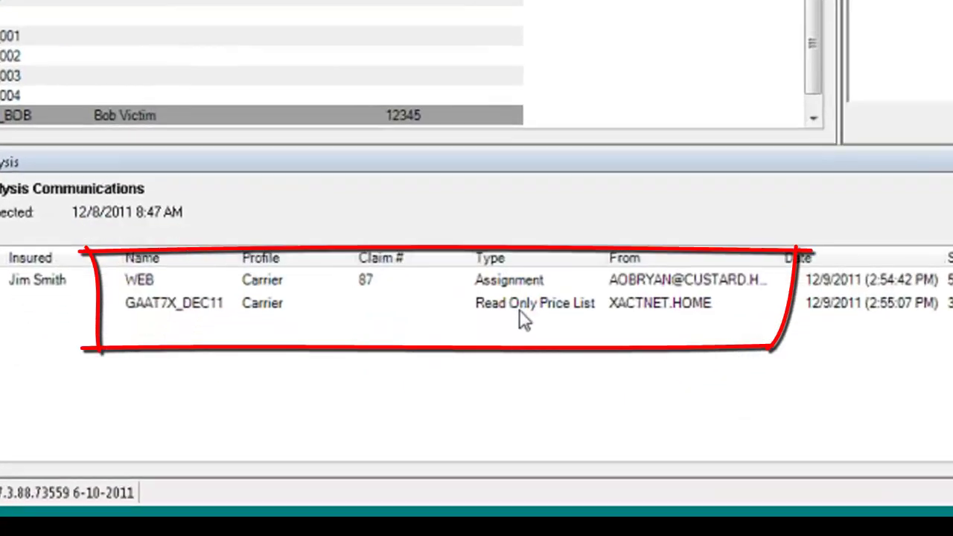
{"action": "left_click", "coordinate": [519, 309]}
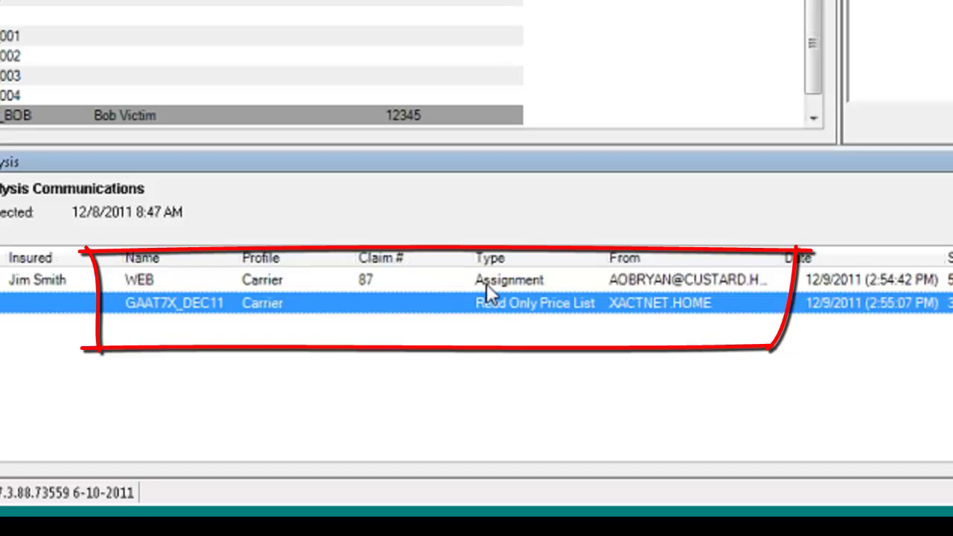
{"action": "left_click", "coordinate": [486, 283]}
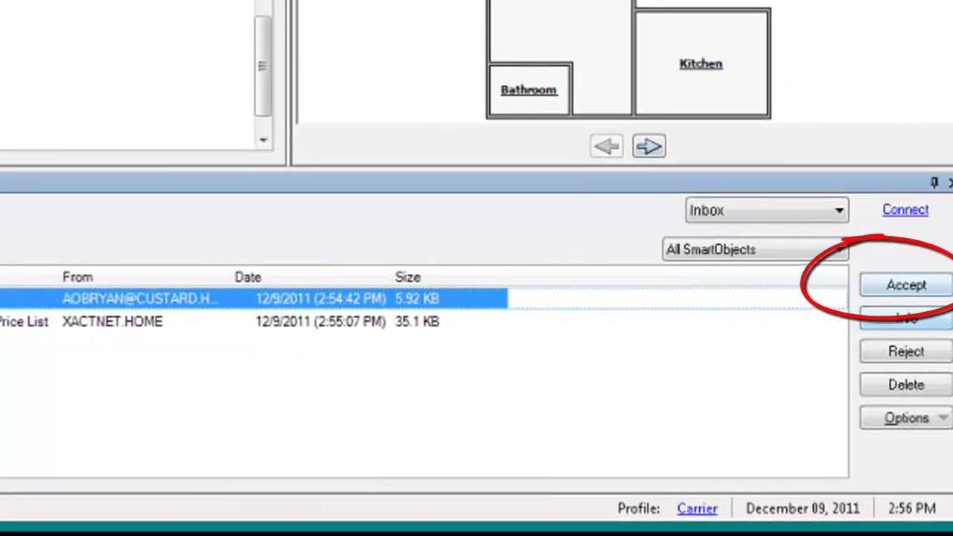
{"action": "left_click", "coordinate": [904, 294]}
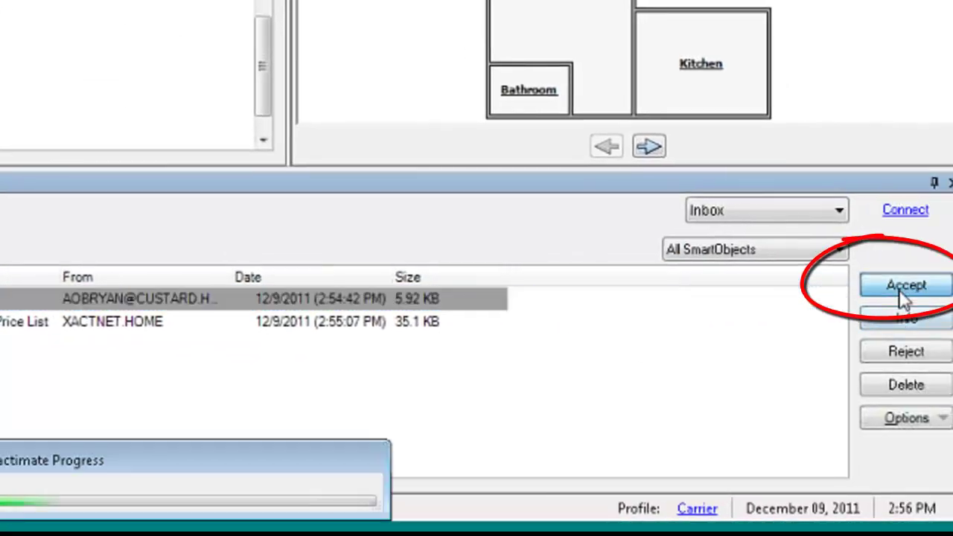
{"action": "left_click", "coordinate": [52, 302]}
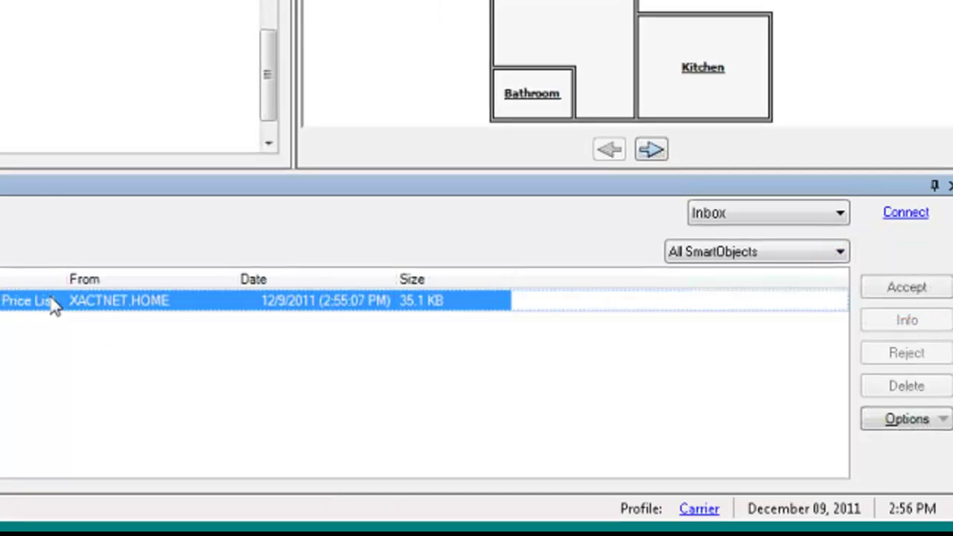
{"action": "left_click", "coordinate": [907, 286]}
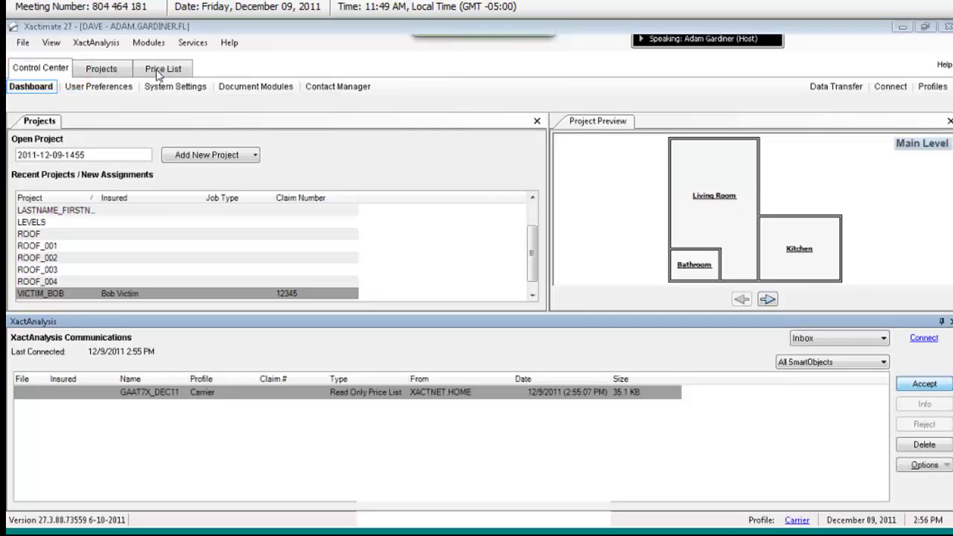
- Confirm GAAT7X_DEC11 under Price Lists, then step through Recent Projects previewing each sketch
{"action": "left_click", "coordinate": [162, 69]}
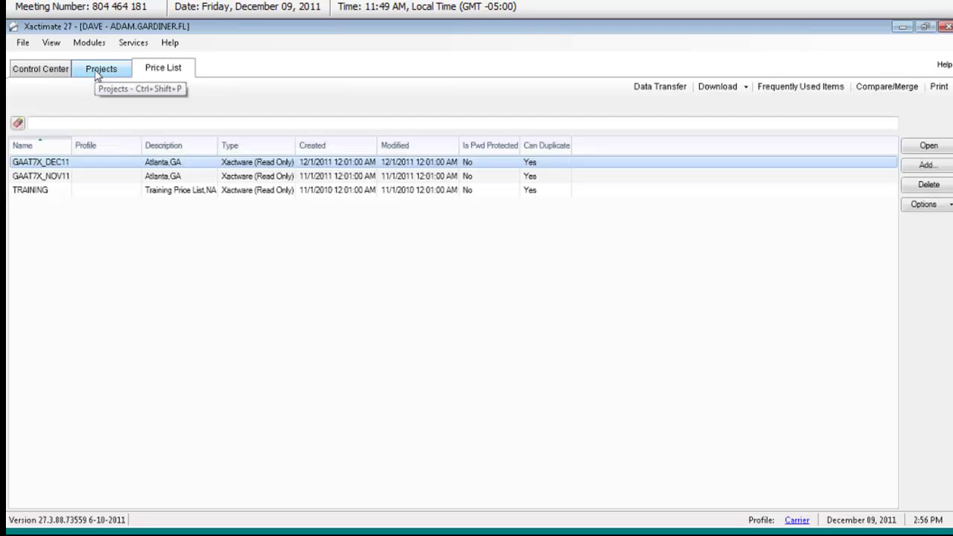
{"action": "left_click", "coordinate": [41, 68]}
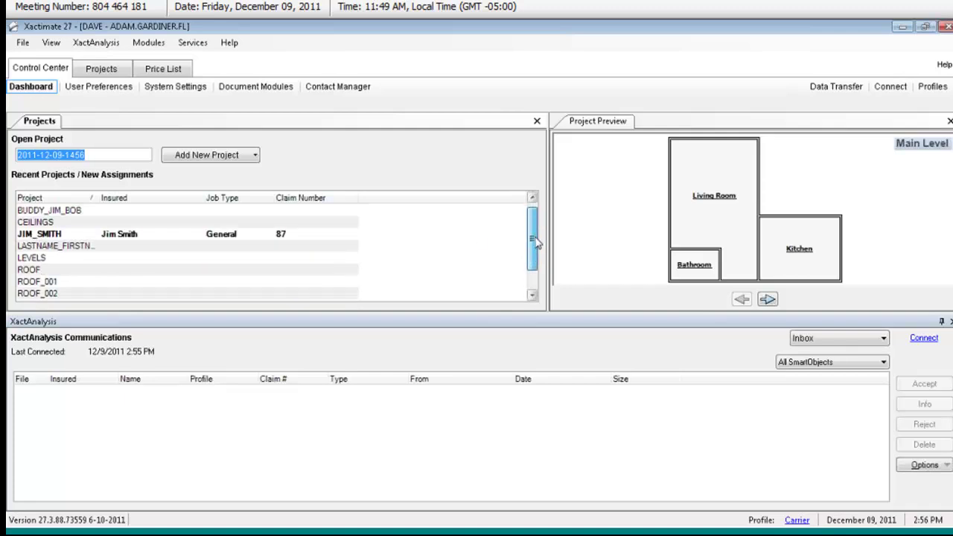
{"action": "scroll", "coordinate": [532, 261], "scroll_direction": "up", "scroll_amount": 1}
{"action": "mouse_move", "coordinate": [532, 240]}
{"action": "left_mouse_down"}
{"action": "mouse_move", "coordinate": [533, 266]}
{"action": "mouse_move", "coordinate": [535, 229]}
{"action": "left_mouse_up"}
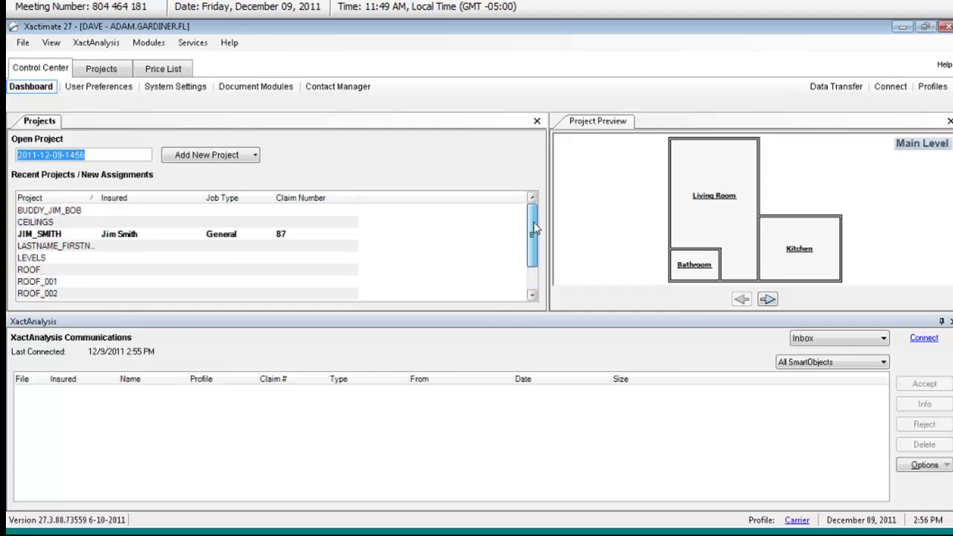
{"action": "left_click", "coordinate": [52, 211]}
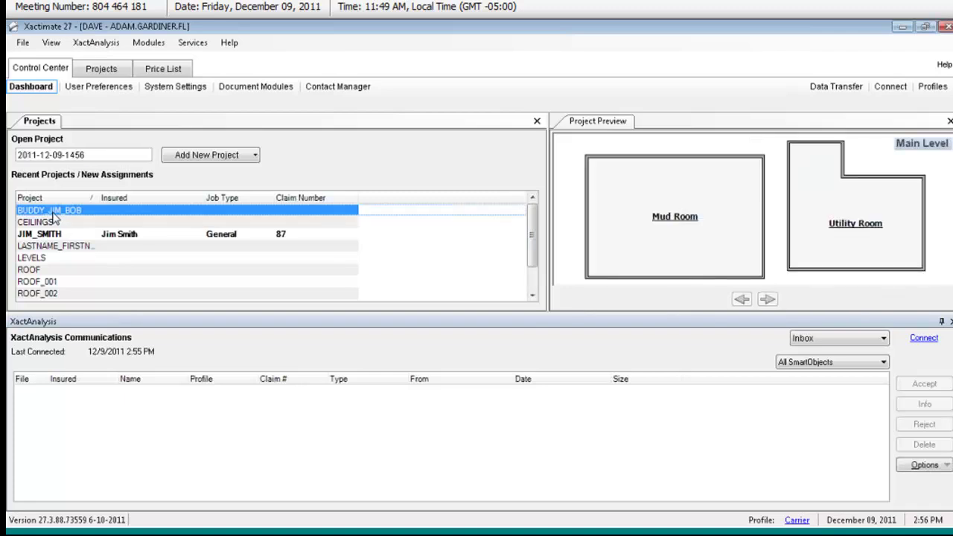
{"action": "key", "text": "Down"}
{"action": "key", "text": "Down"}
{"action": "key", "text": "Down"}
{"action": "key", "text": "Down"}
{"action": "key", "text": "Down"}
{"action": "key", "text": "Down"}
{"action": "key", "text": "Down"}
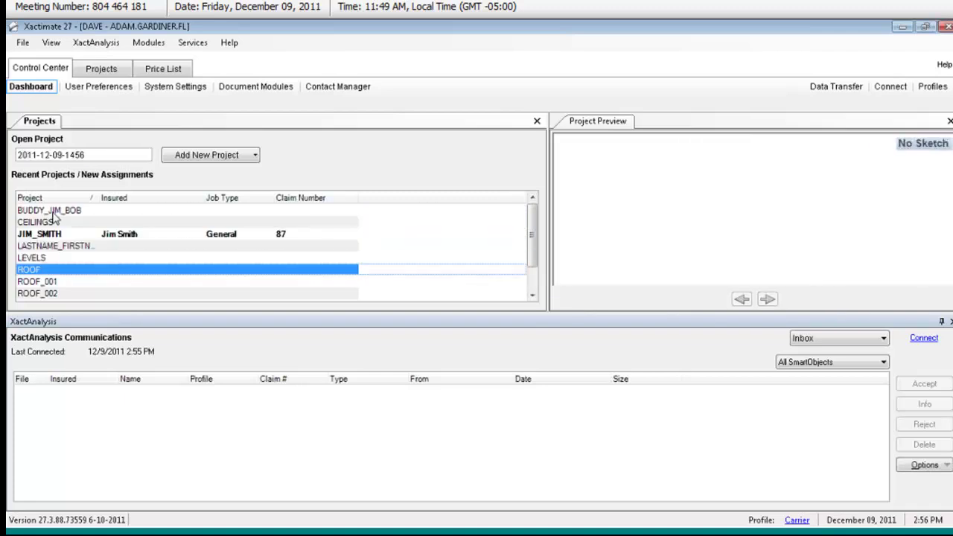
{"action": "key", "text": "Down"}
{"action": "key", "text": "Down"}
{"action": "key", "text": "Down"}
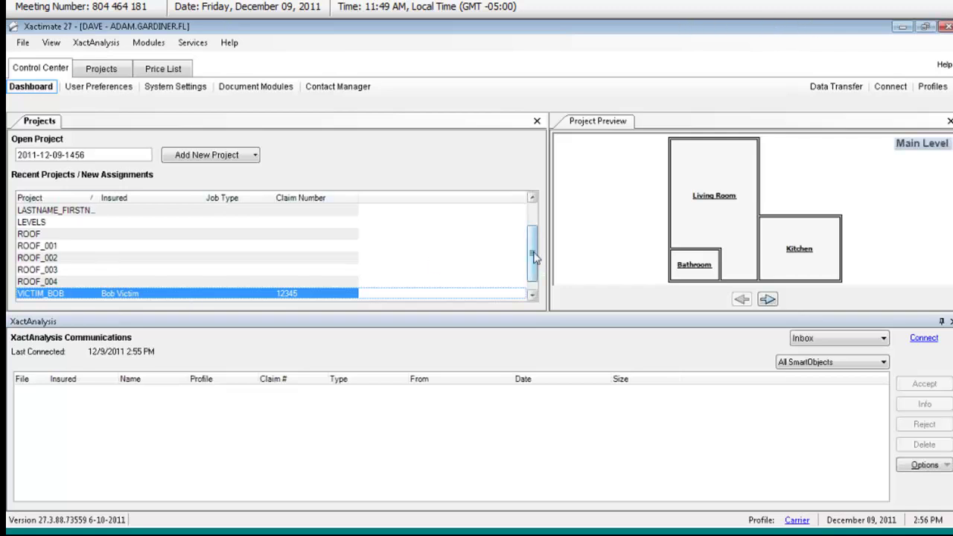
{"action": "left_click_drag", "start_coordinate": [533, 252], "coordinate": [530, 218]}
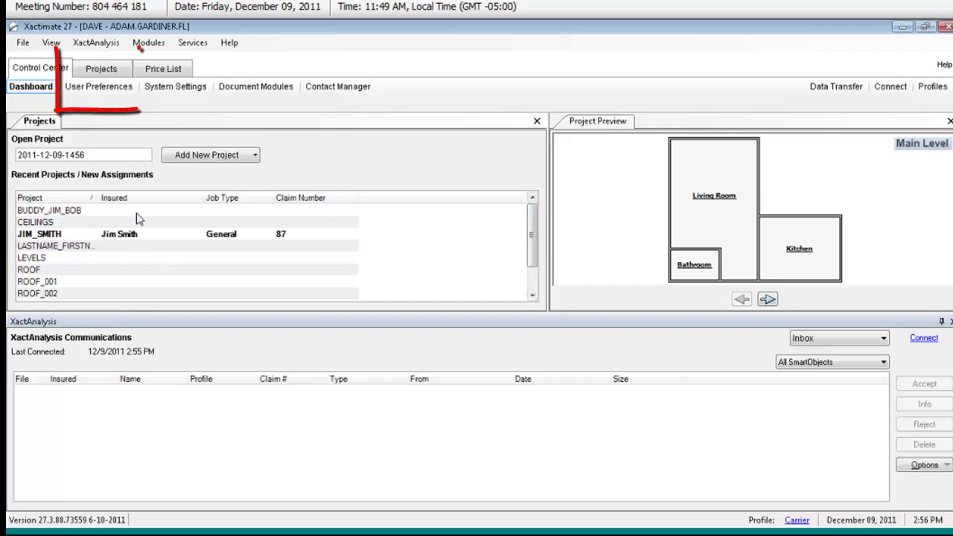
- Browse All Projects past CEILINGS, CTRL and HANDOUT-ROOF-EX; select the A/In Progress assignment
{"action": "left_click", "coordinate": [102, 68]}
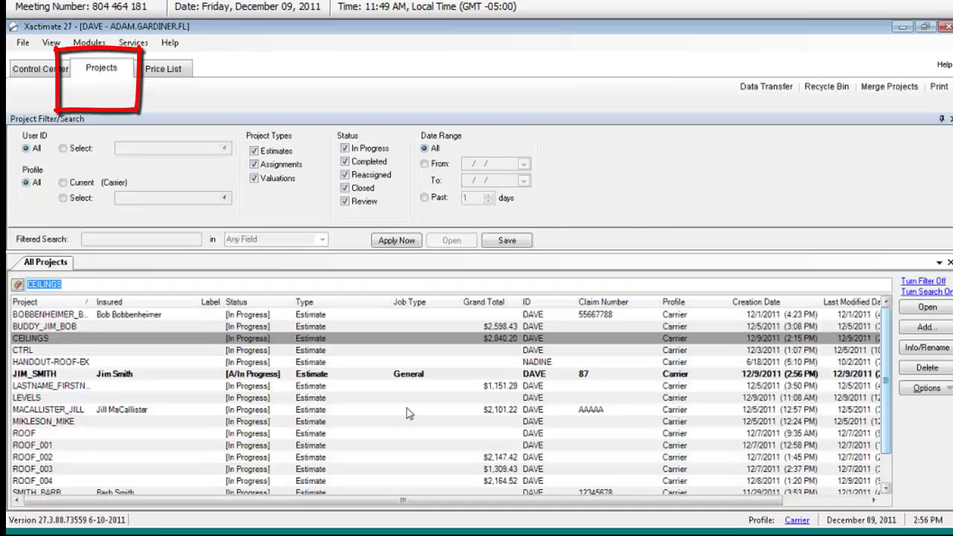
{"action": "left_click", "coordinate": [314, 340]}
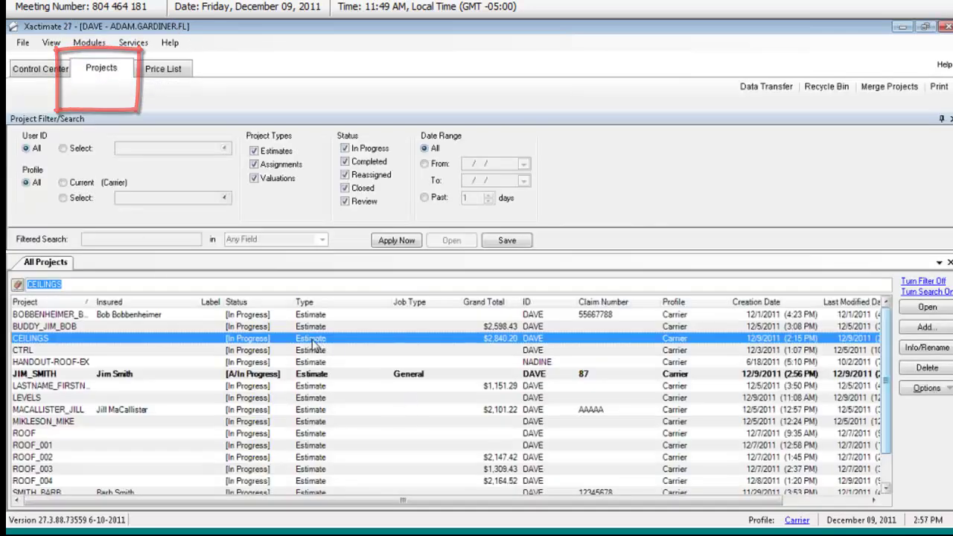
{"action": "left_click", "coordinate": [286, 350]}
{"action": "left_click", "coordinate": [278, 339]}
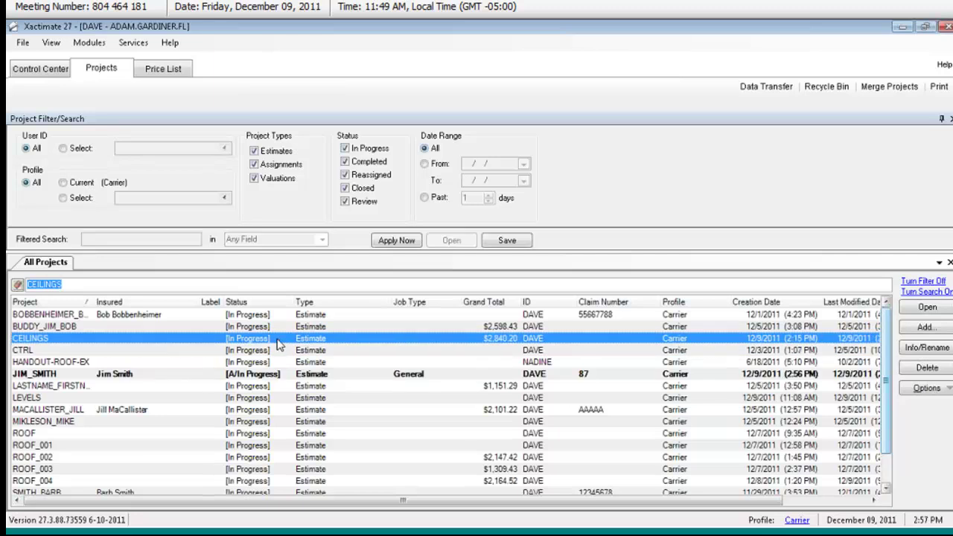
{"action": "left_click", "coordinate": [273, 351]}
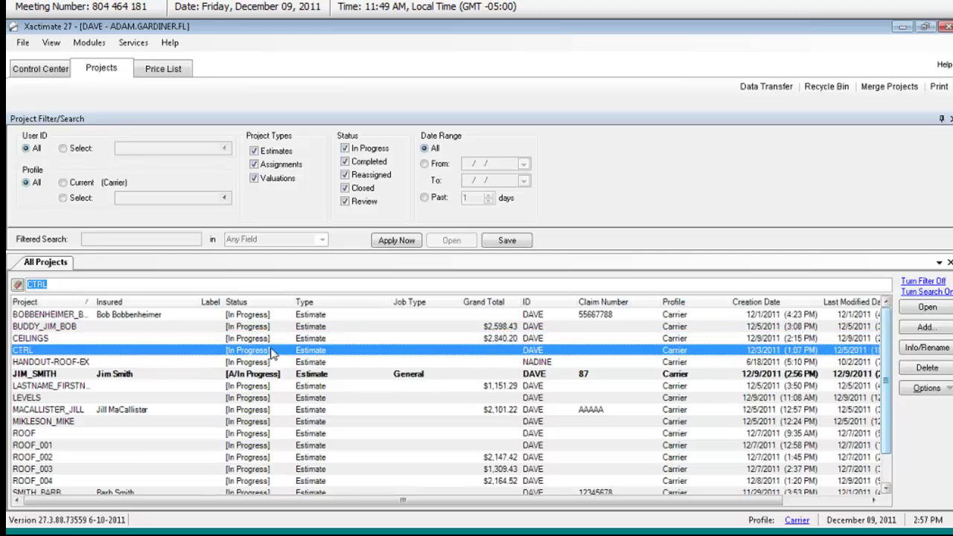
{"action": "left_click", "coordinate": [35, 72]}
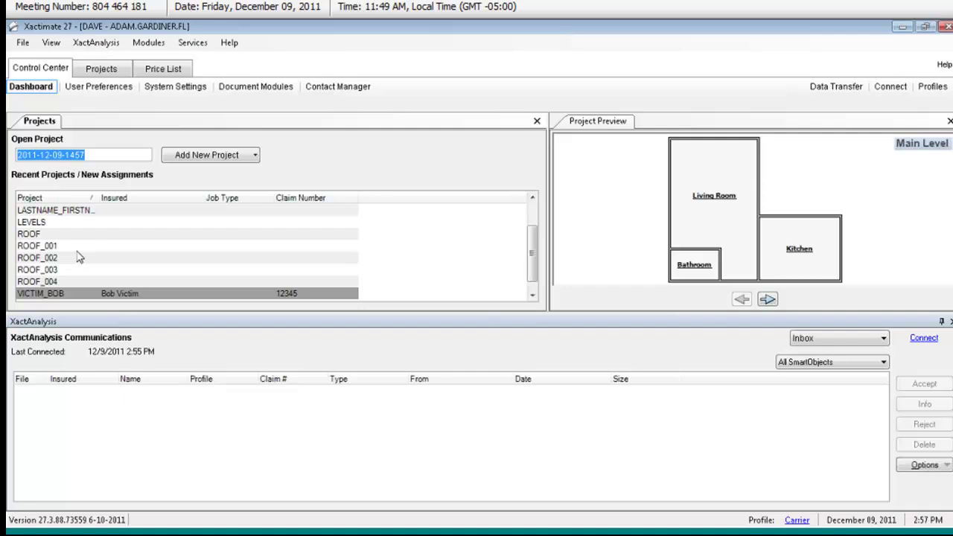
{"action": "left_click", "coordinate": [109, 70]}
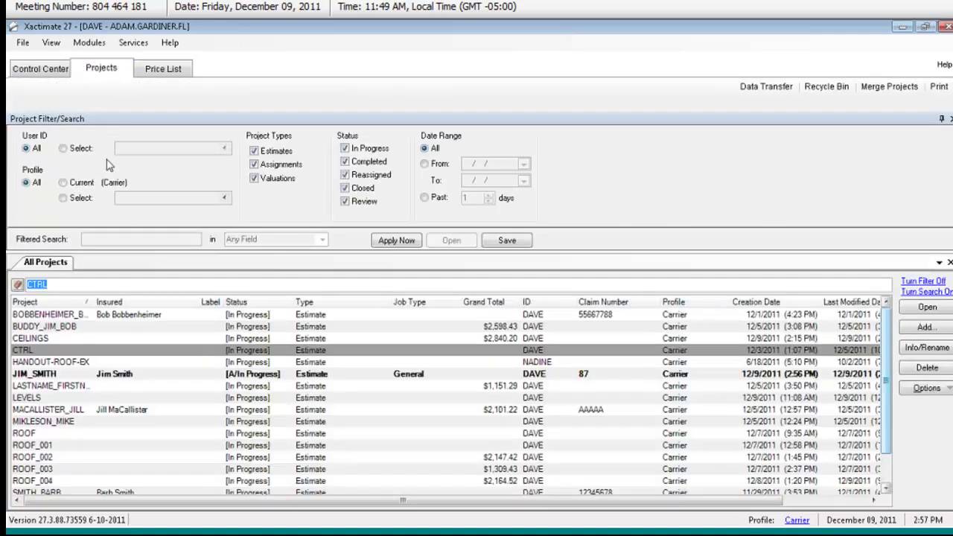
{"action": "left_click", "coordinate": [76, 356]}
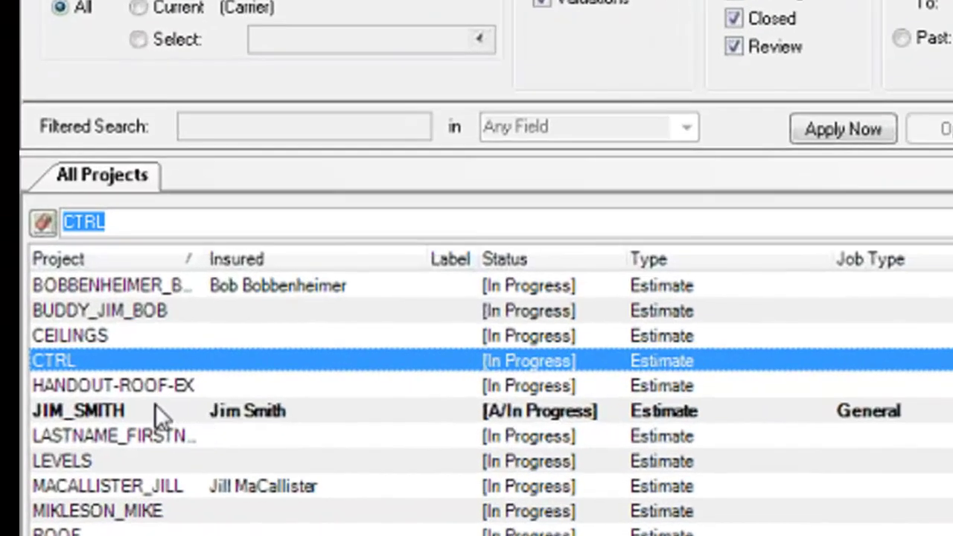
{"action": "left_click", "coordinate": [155, 409]}
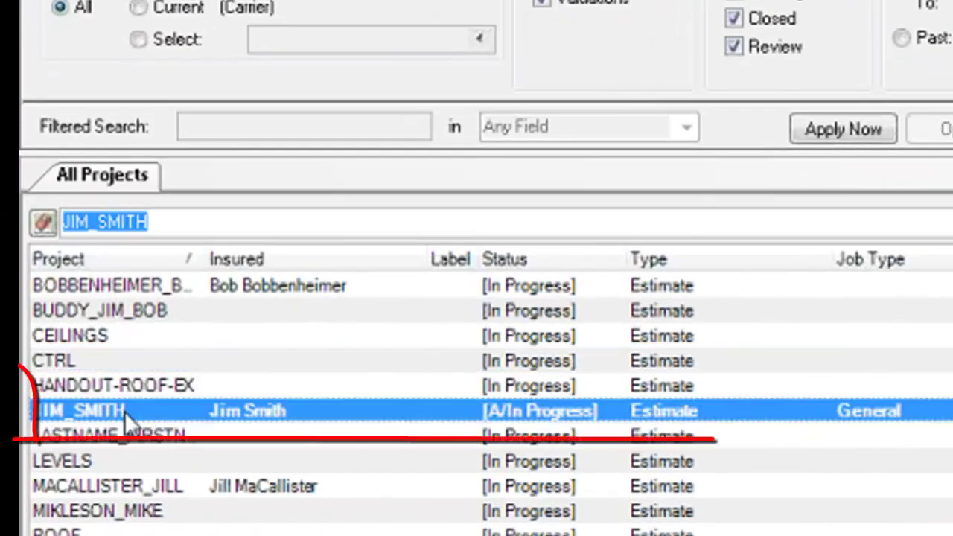
{"action": "left_click", "coordinate": [504, 386]}
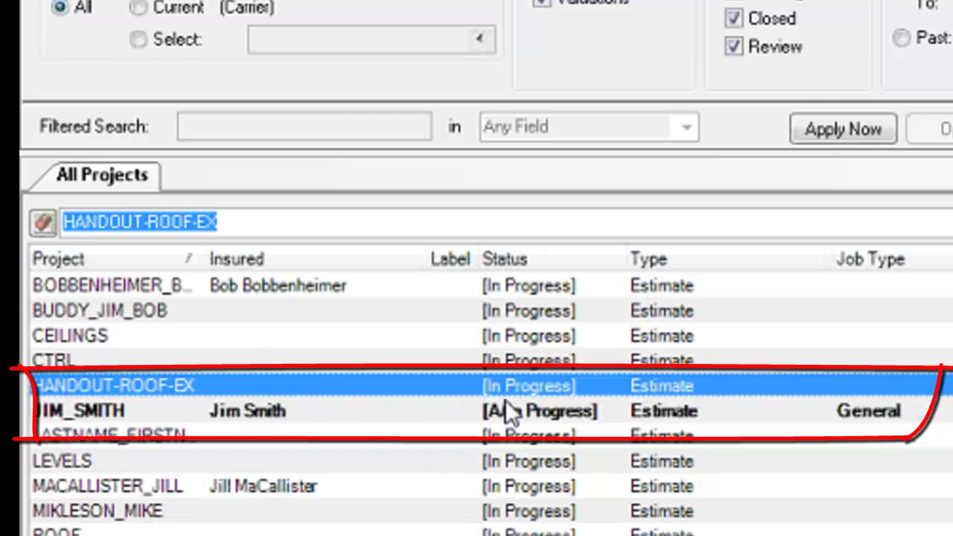
{"action": "left_click", "coordinate": [548, 416]}
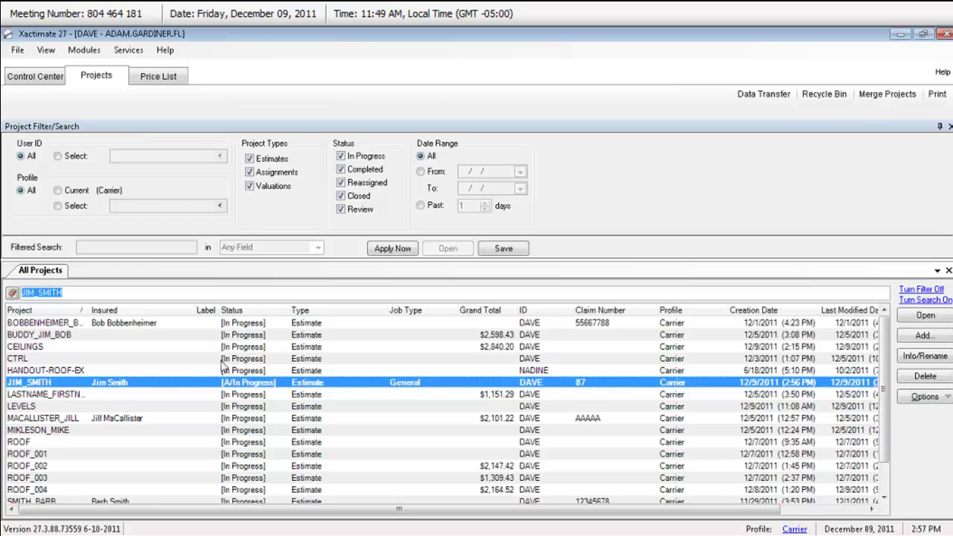
- Open the new assignment's project from Recent Projects on the Control Center
{"action": "left_click", "coordinate": [18, 78]}
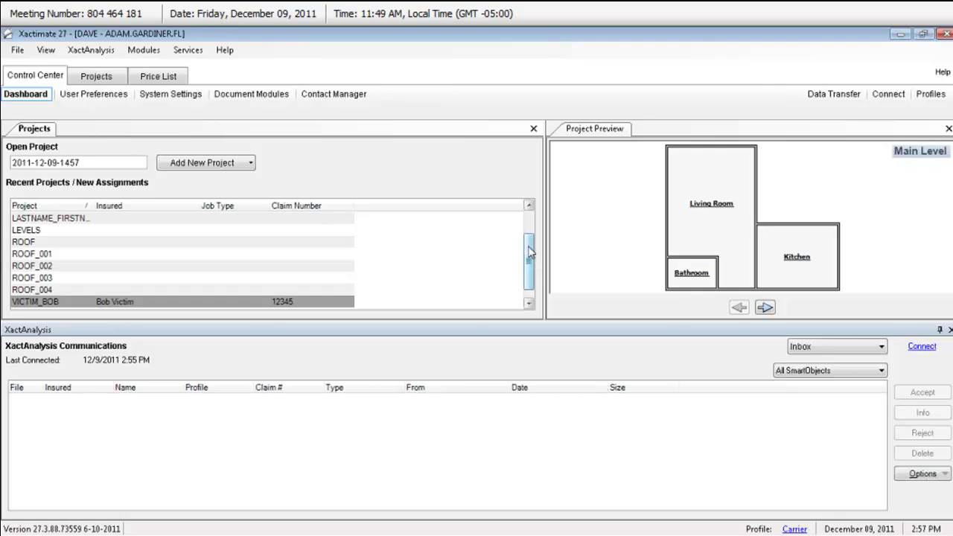
{"action": "scroll", "coordinate": [528, 261], "scroll_direction": "up", "scroll_amount": 1}
{"action": "left_click", "coordinate": [37, 242]}
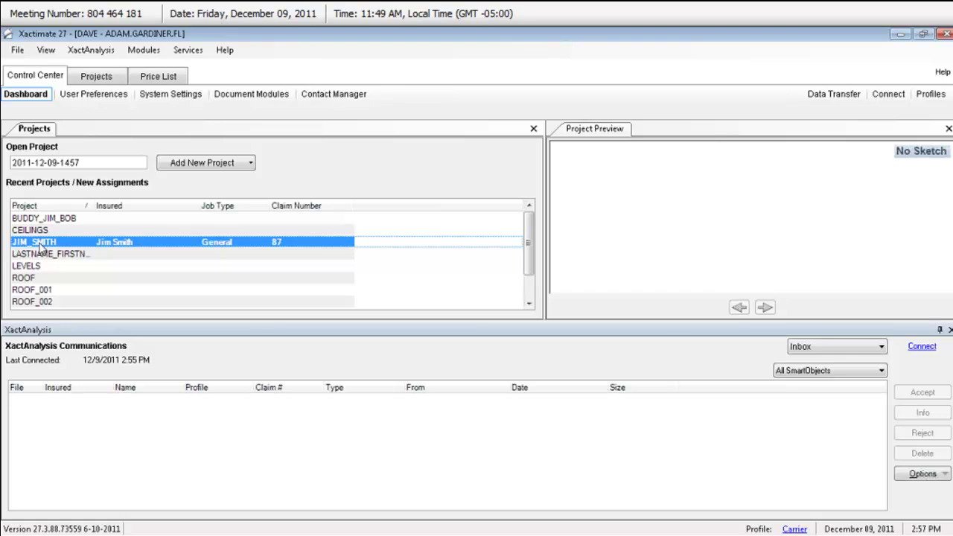
{"action": "double_click", "coordinate": [38, 242]}
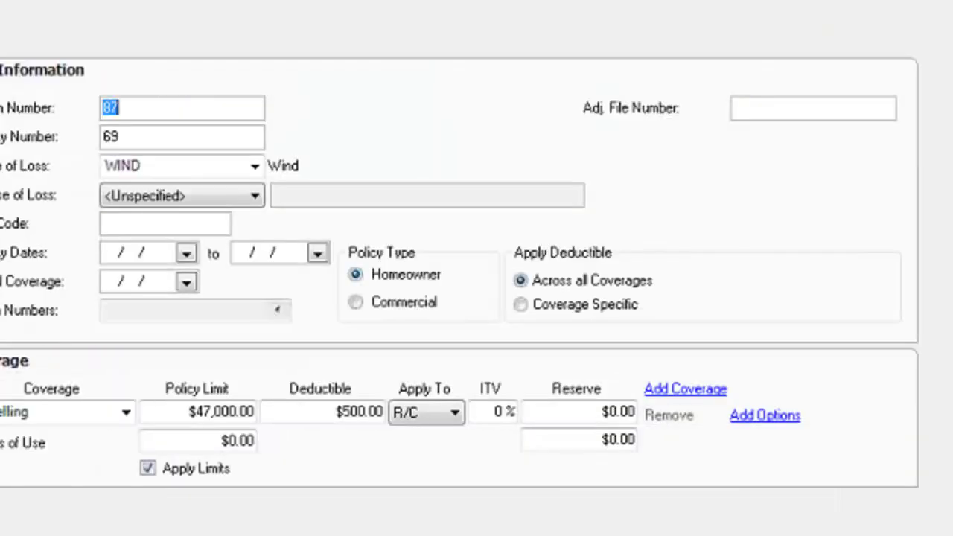
- Review the claim number, keep WIND as the loss type, and go to Estimate Items
{"action": "left_click", "coordinate": [160, 111]}
{"action": "left_click", "coordinate": [165, 172]}
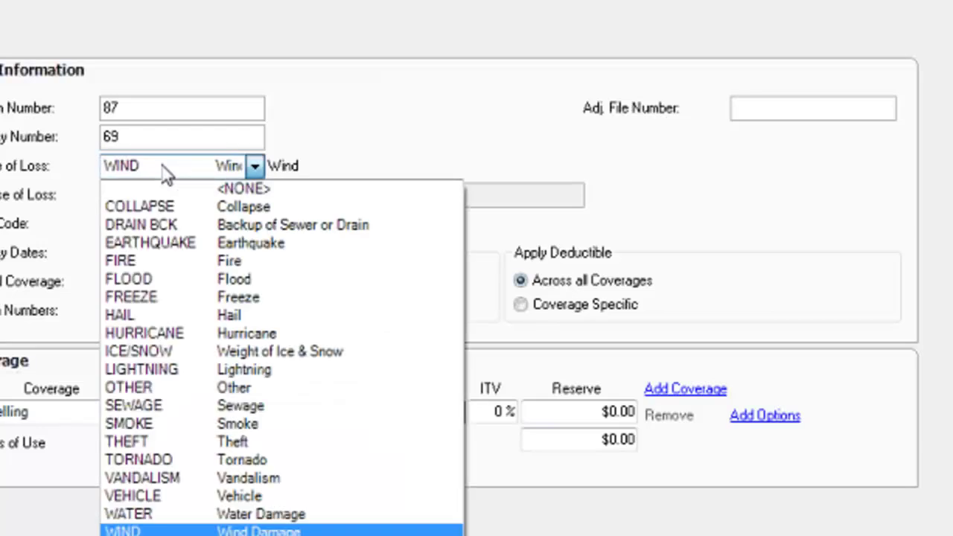
{"action": "left_click", "coordinate": [164, 172]}
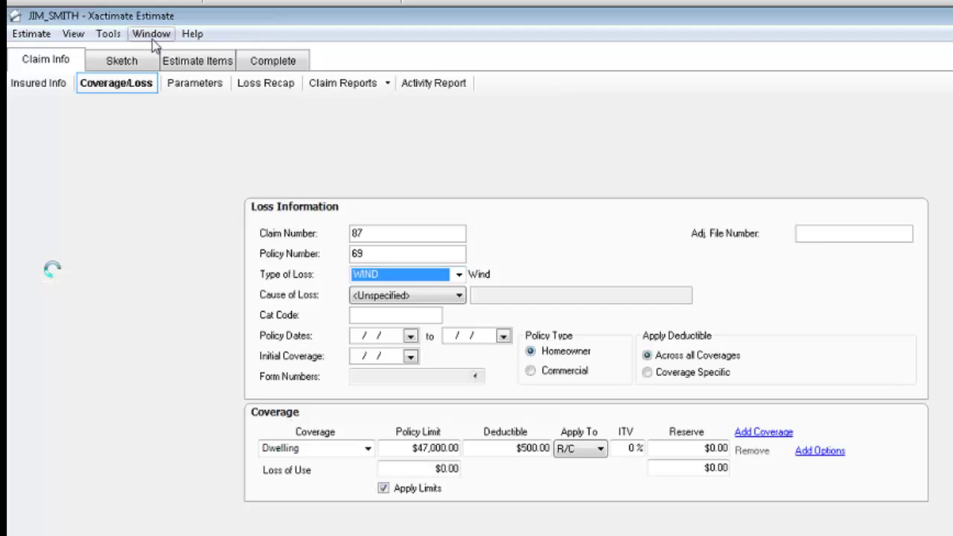
{"action": "left_click", "coordinate": [131, 65]}
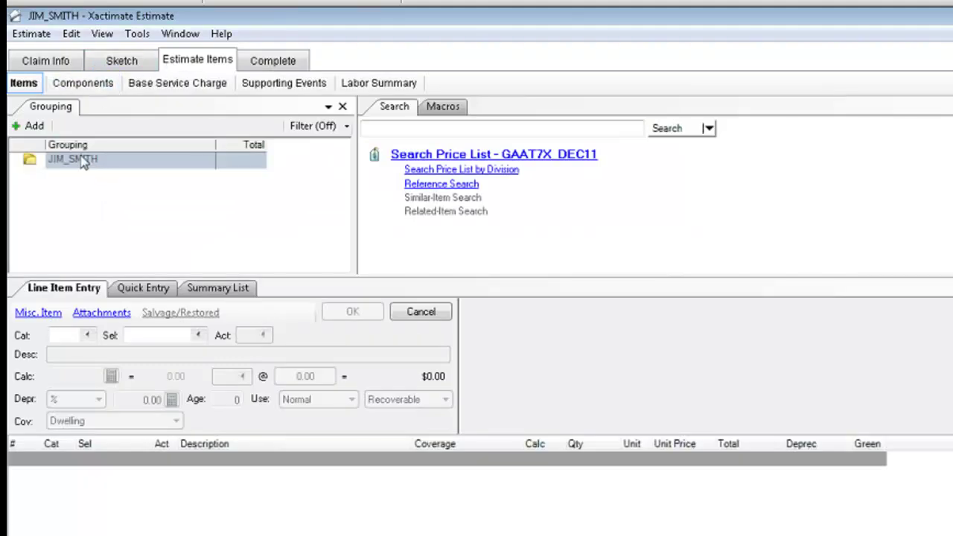
- Draw a room in Sketch, stretch it to 17' long, and name it Living Room
{"action": "left_click", "coordinate": [112, 64]}
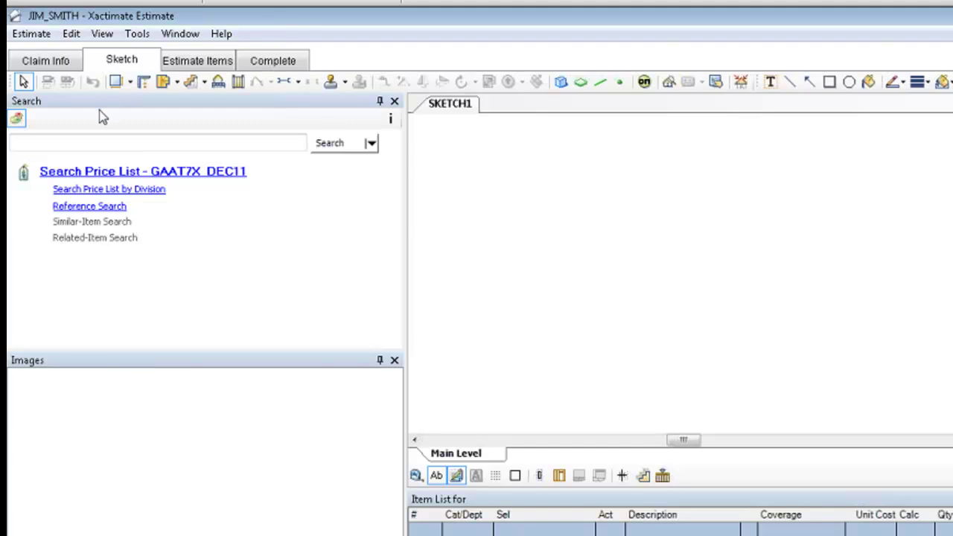
{"action": "left_click", "coordinate": [117, 82]}
{"action": "left_click", "coordinate": [529, 177]}
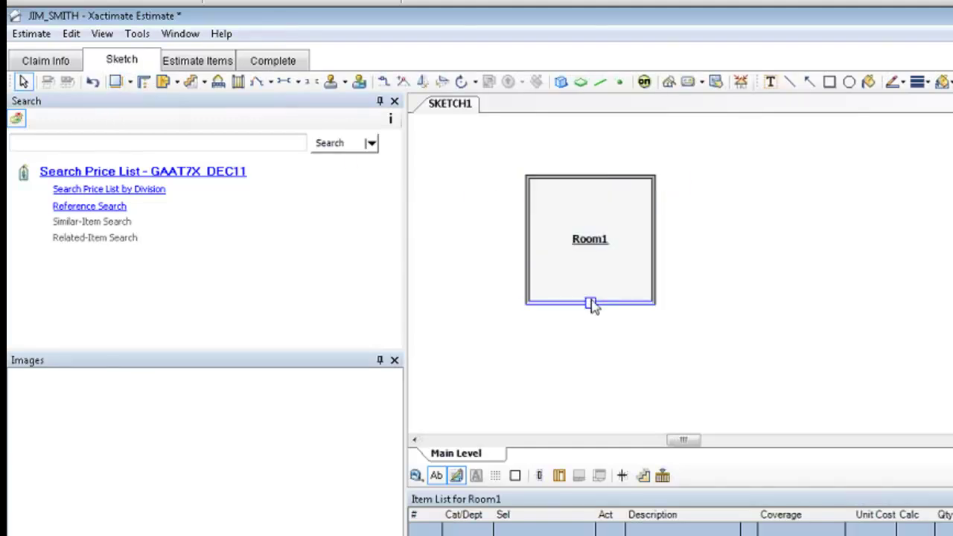
{"action": "left_click_drag", "start_coordinate": [592, 305], "coordinate": [591, 347]}
{"action": "left_click", "coordinate": [594, 274]}
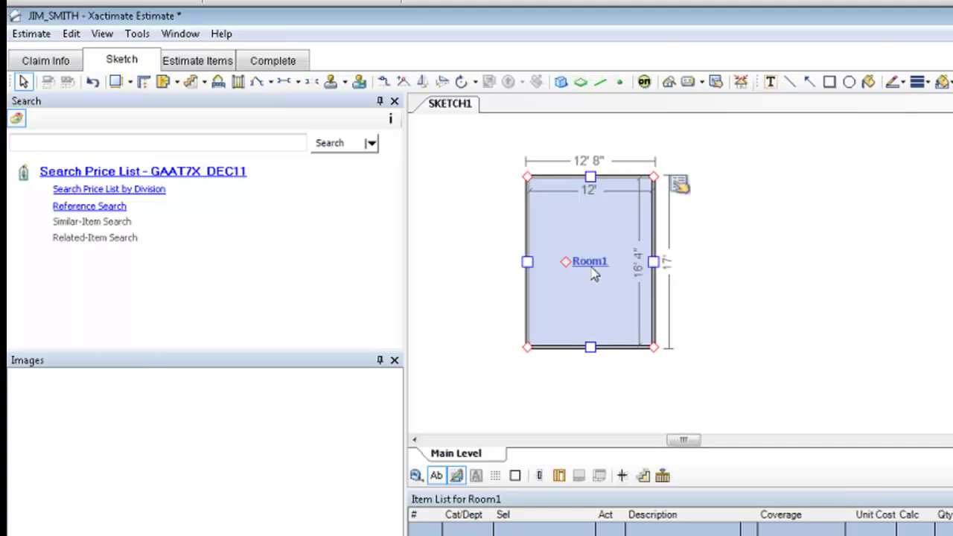
{"action": "double_click", "coordinate": [593, 267]}
{"action": "type", "text": "Living"}
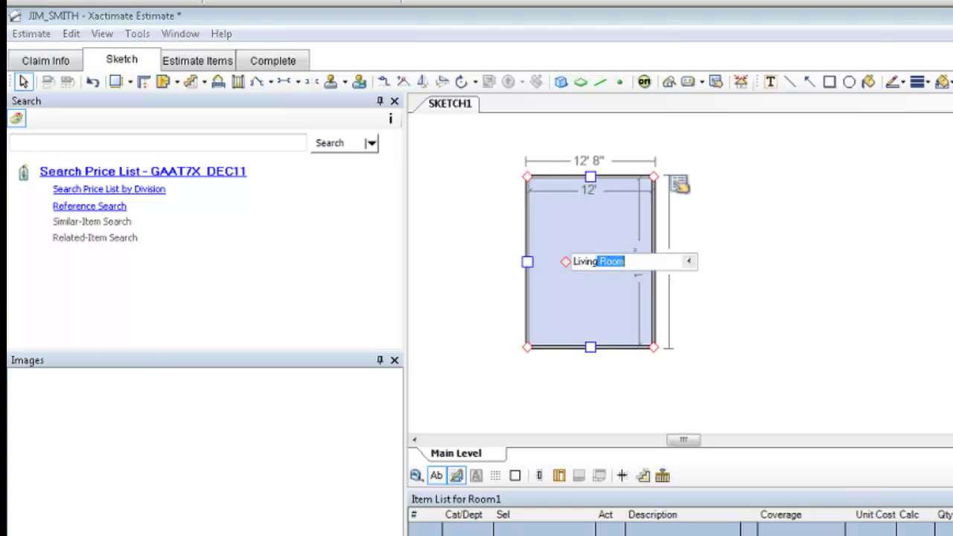
{"action": "key", "text": "Return"}
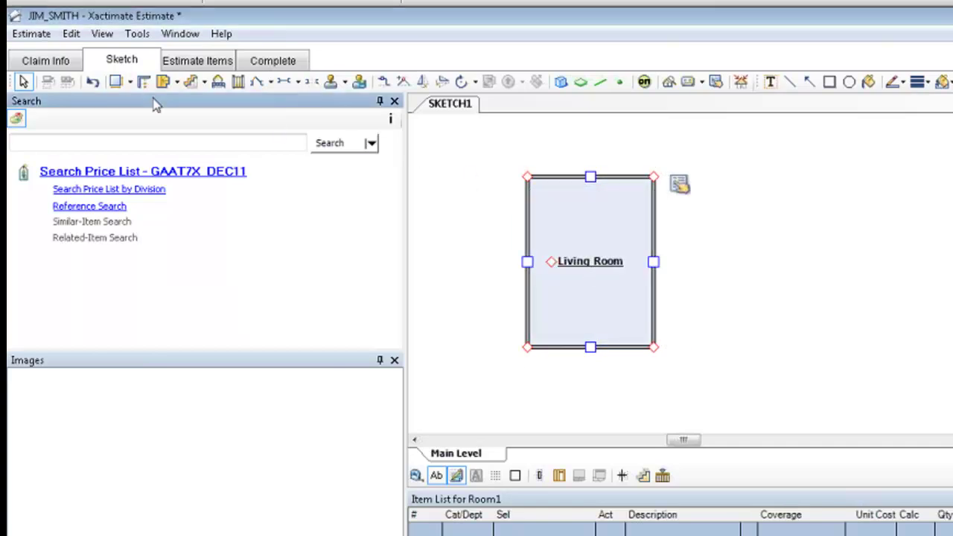
- Attach a Dining Room to the Living Room's right wall and select both rooms
{"action": "left_click", "coordinate": [116, 81]}
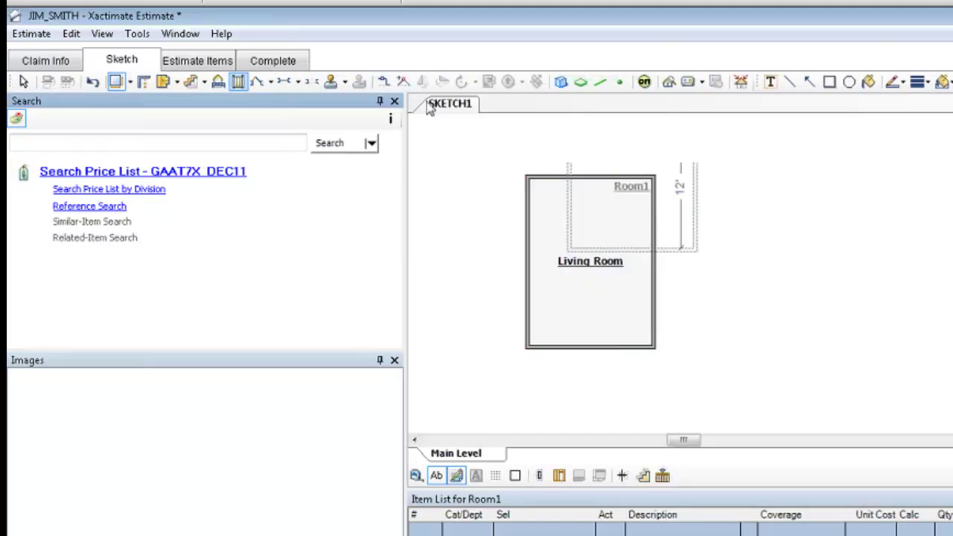
{"action": "left_click", "coordinate": [656, 176]}
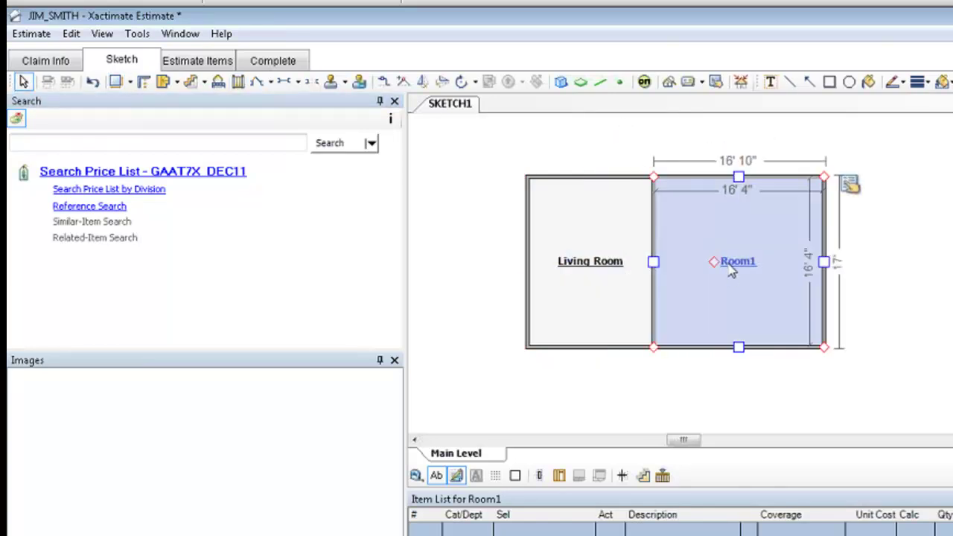
{"action": "double_click", "coordinate": [730, 261]}
{"action": "type", "text": "Dining Room"}
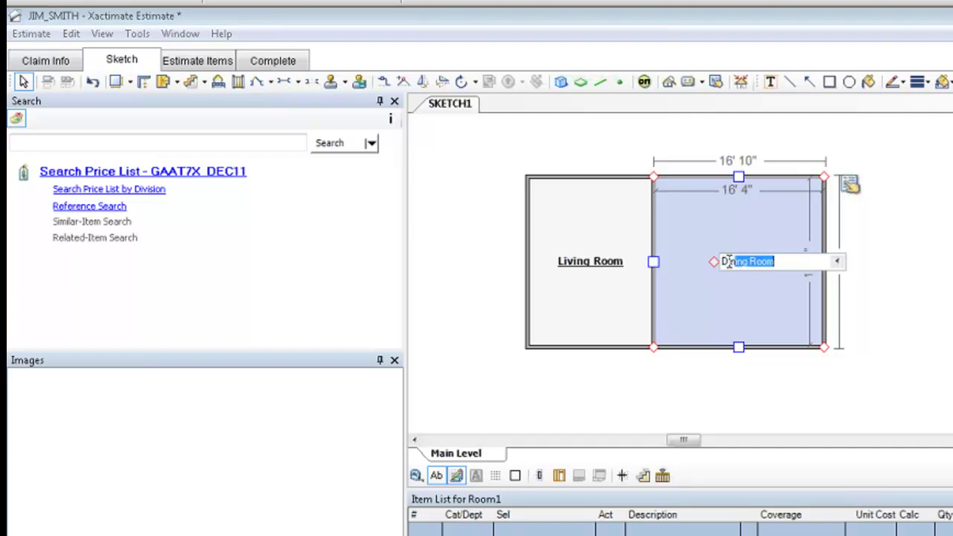
{"action": "key", "text": "Return"}
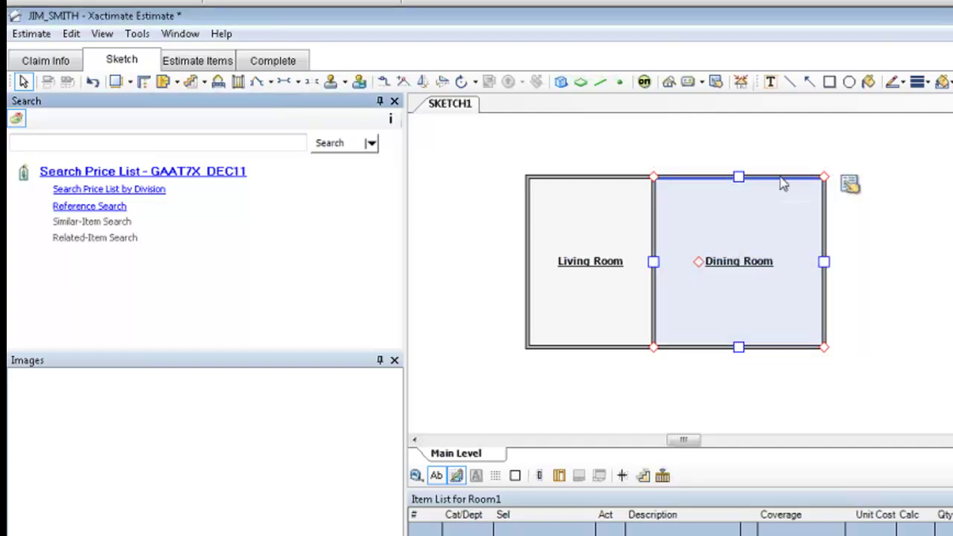
{"action": "left_click_drag", "start_coordinate": [474, 153], "coordinate": [728, 316]}
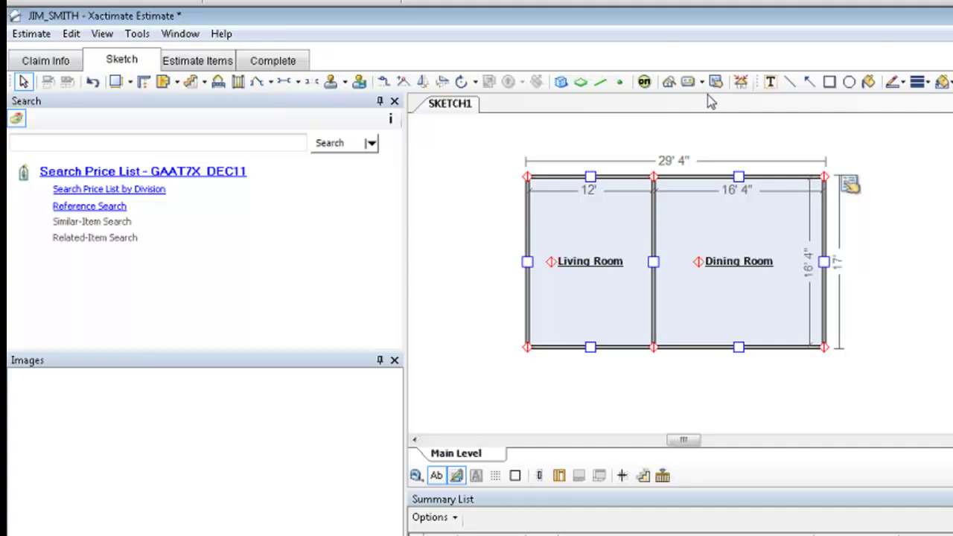
- Apply the FLOODCARPET macro from the full Macro List to both selected rooms
{"action": "left_click", "coordinate": [702, 82]}
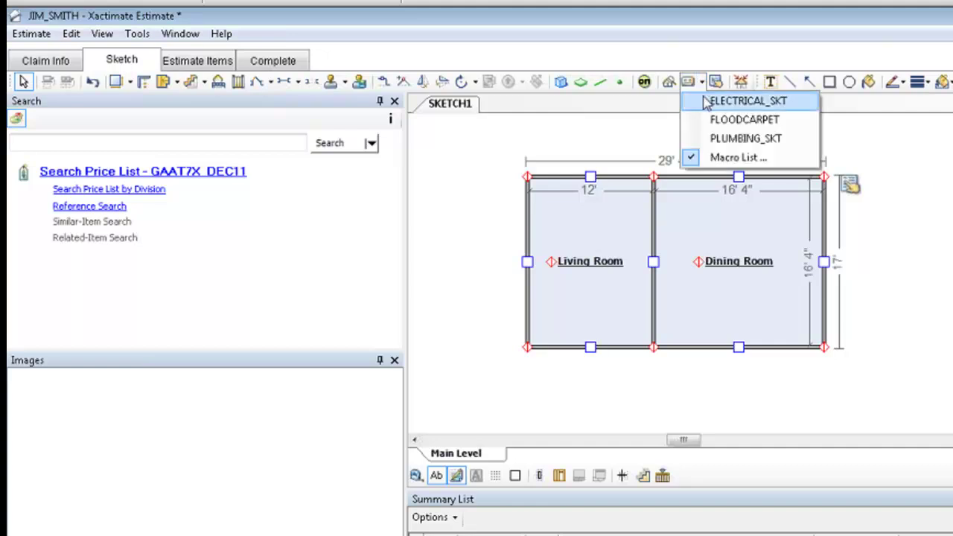
{"action": "left_click", "coordinate": [715, 158]}
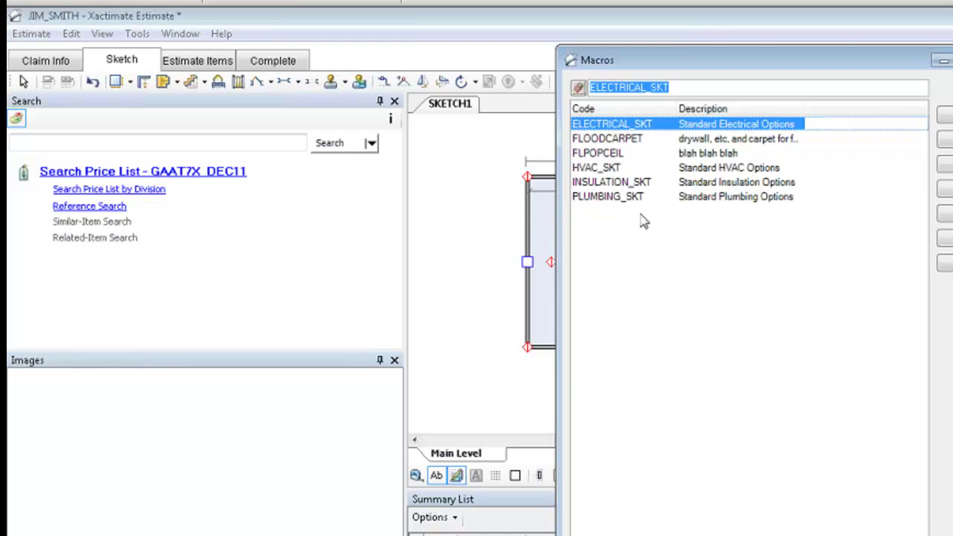
{"action": "double_click", "coordinate": [630, 141]}
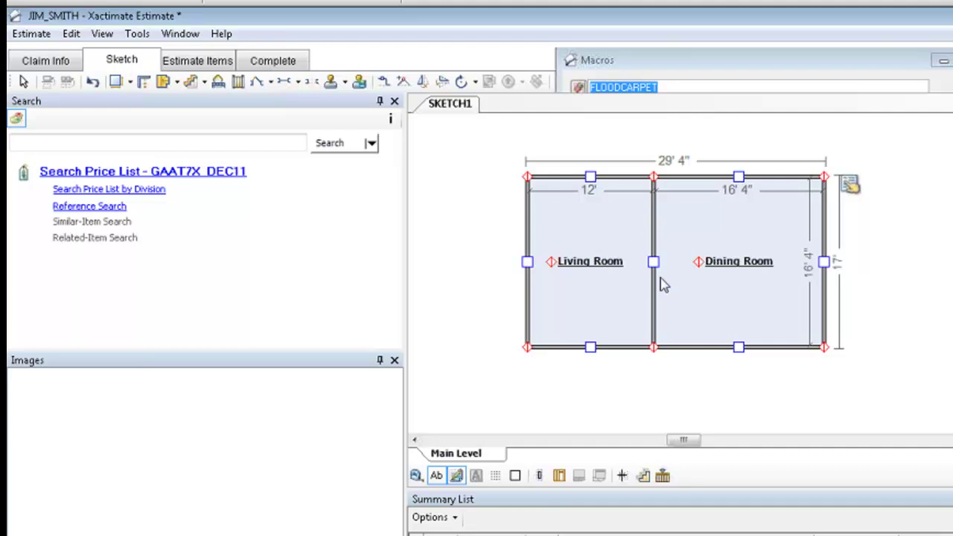
- Review the Living Room's Carpet and Carpet pad line items, then the Dining Room's items
{"action": "left_click", "coordinate": [544, 212]}
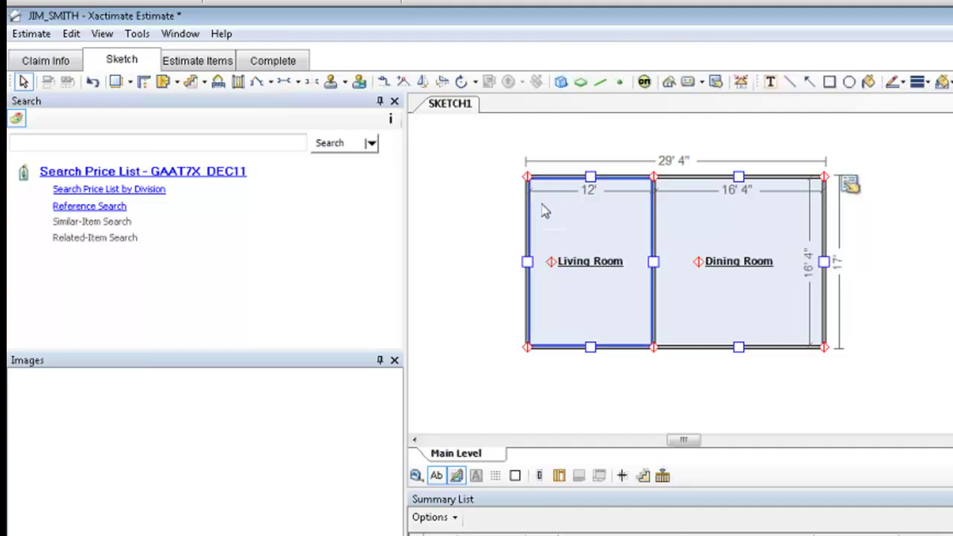
{"action": "left_click", "coordinate": [191, 64]}
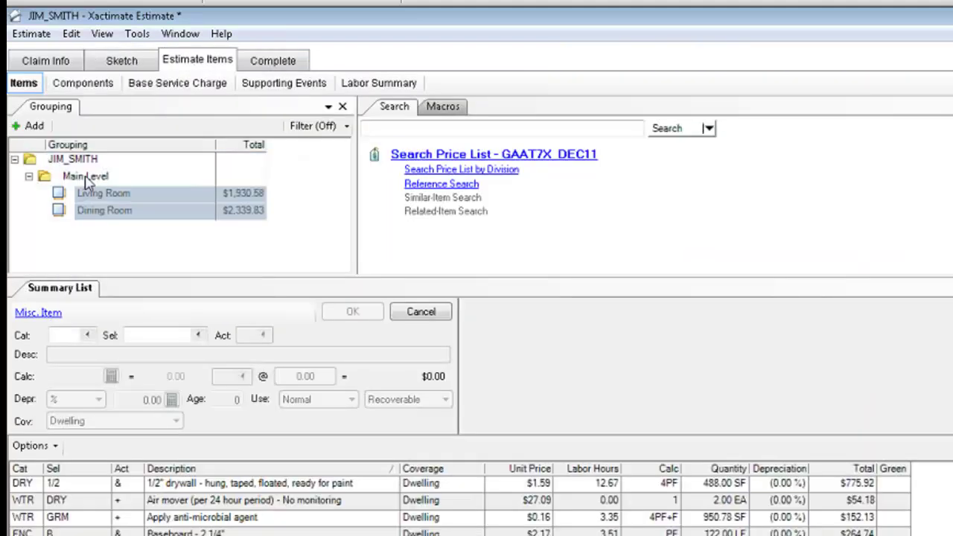
{"action": "left_click", "coordinate": [147, 195]}
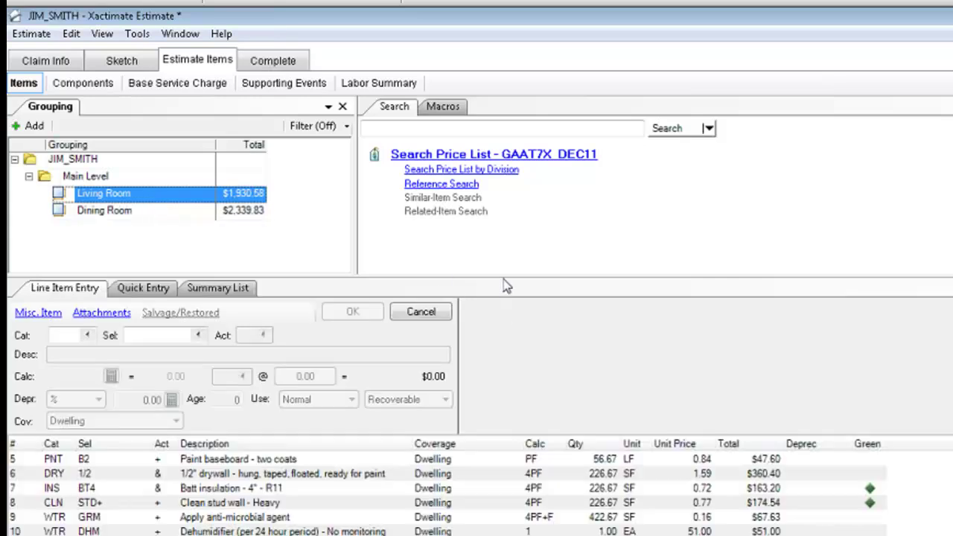
{"action": "left_click_drag", "start_coordinate": [502, 276], "coordinate": [516, 222]}
{"action": "left_click", "coordinate": [414, 422]}
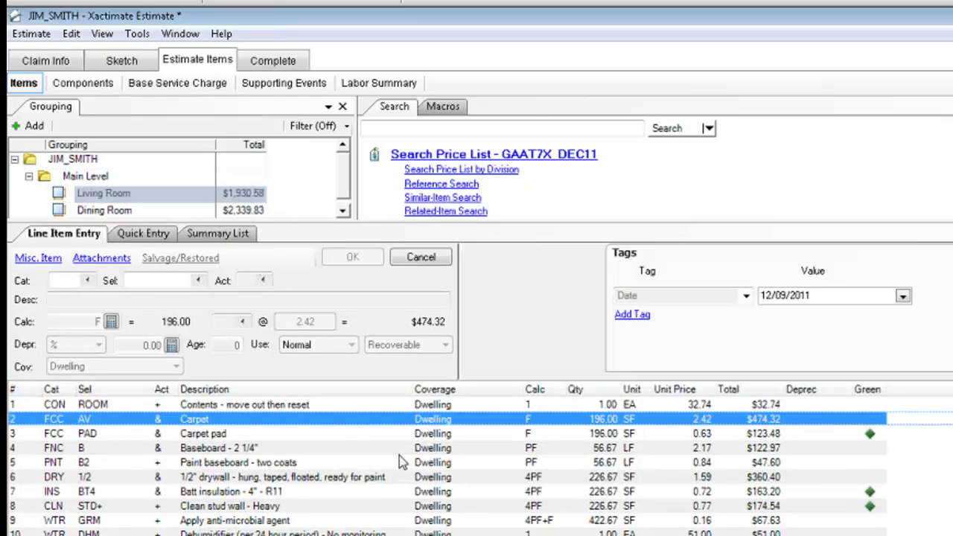
{"action": "key", "text": "Down"}
{"action": "key", "text": "Down"}
{"action": "key", "text": "Down"}
{"action": "key", "text": "Down"}
{"action": "key", "text": "Down"}
{"action": "key", "text": "Down"}
{"action": "key", "text": "Down"}
{"action": "key", "text": "Down"}
{"action": "key", "text": "Down"}
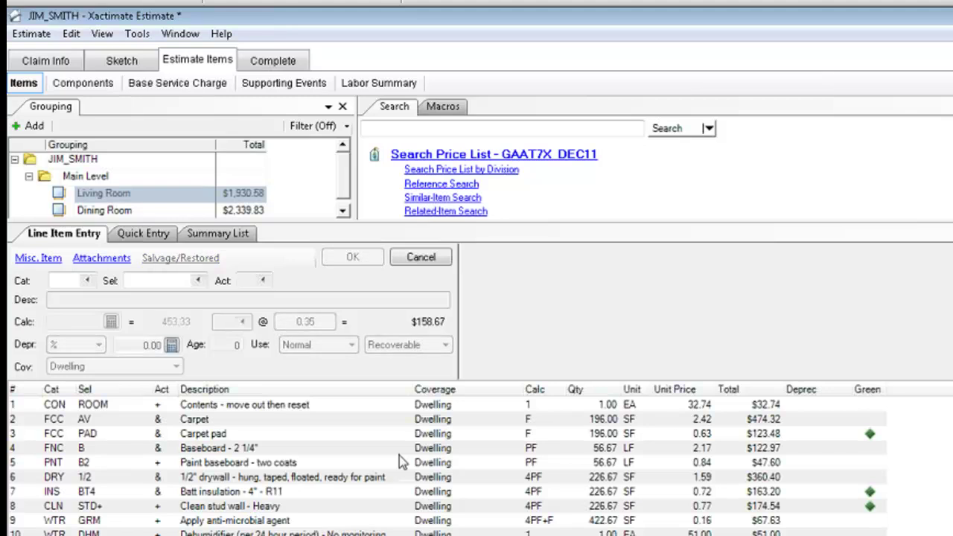
{"action": "key", "text": "Up"}
{"action": "key", "text": "Up"}
{"action": "key", "text": "Up"}
{"action": "key", "text": "Up"}
{"action": "key", "text": "Up"}
{"action": "key", "text": "Up"}
{"action": "key", "text": "Up"}
{"action": "key", "text": "Up"}
{"action": "key", "text": "Up"}
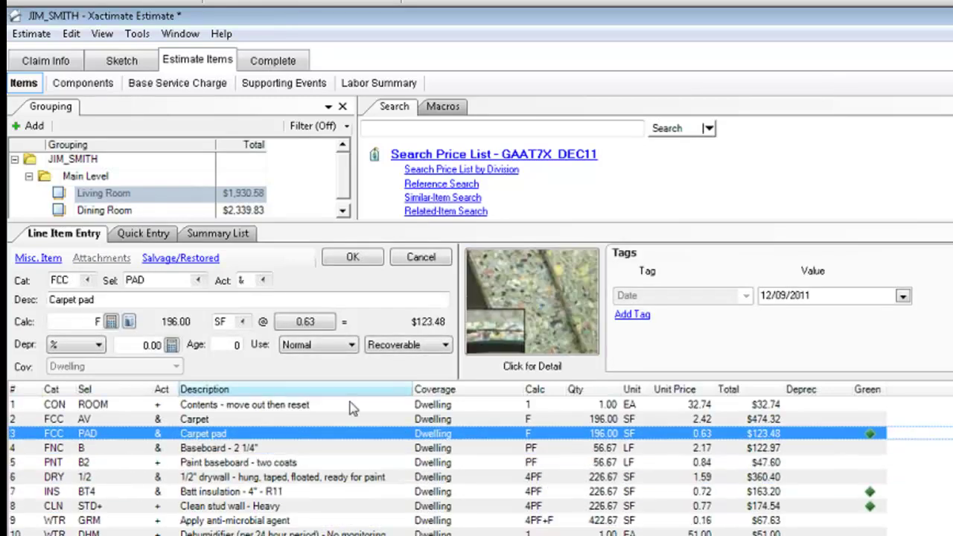
{"action": "left_click", "coordinate": [165, 214]}
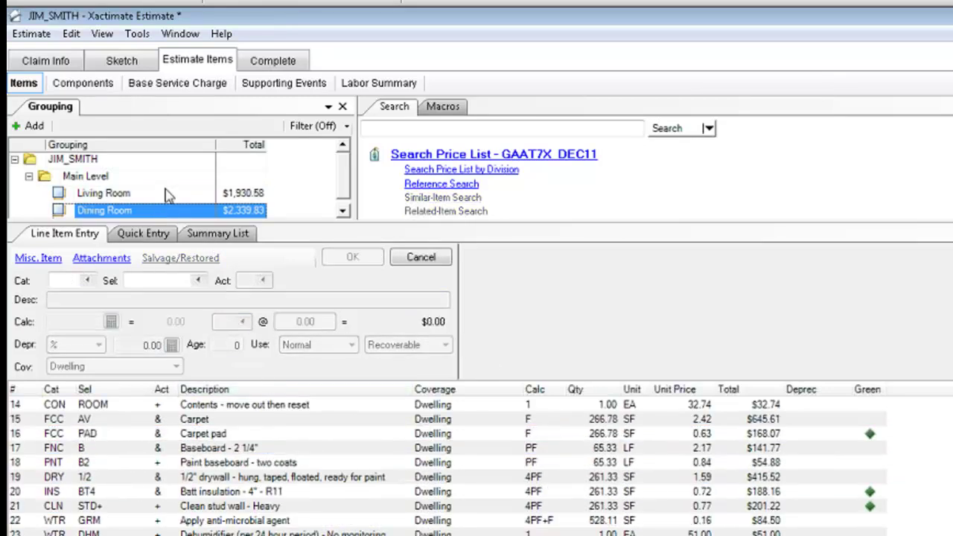
{"action": "key", "text": "Up"}
{"action": "key", "text": "Down"}
- Load photos test house 001 through 006 into the estimate's images
{"action": "left_click", "coordinate": [952, 60]}
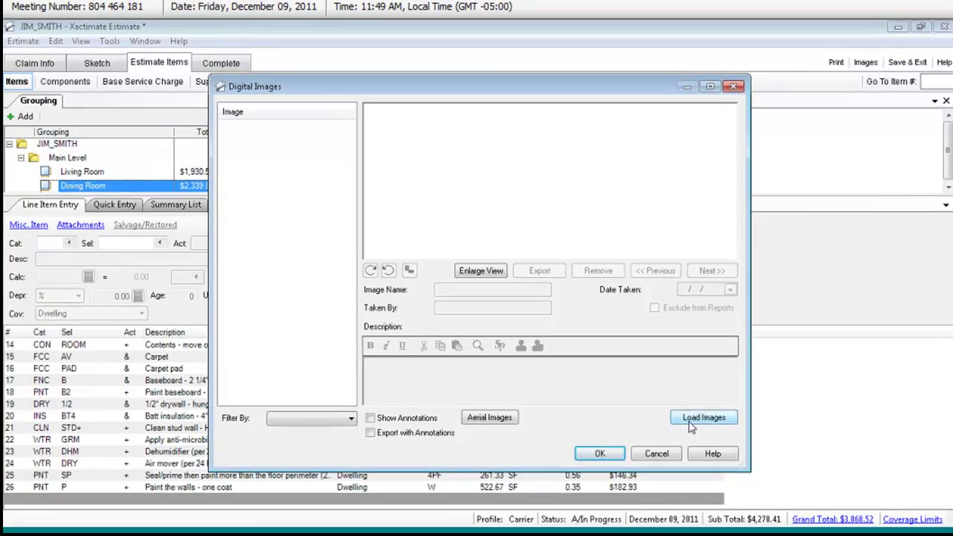
{"action": "left_click", "coordinate": [690, 425]}
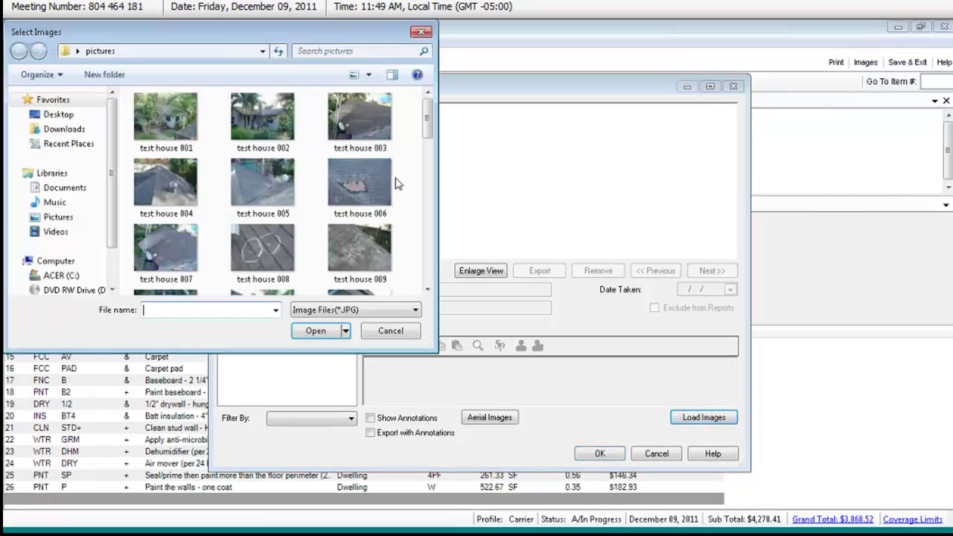
{"action": "left_click_drag", "start_coordinate": [404, 219], "coordinate": [143, 104]}
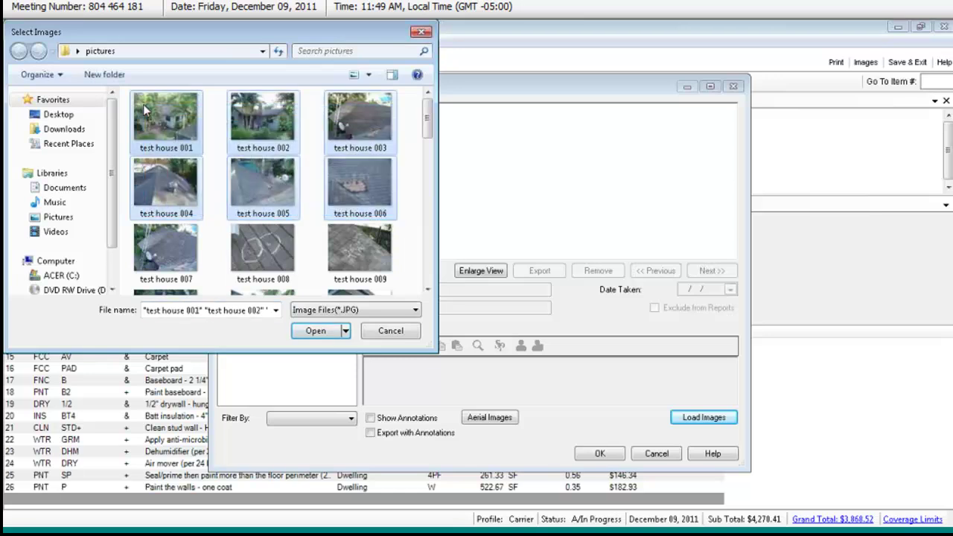
{"action": "left_click", "coordinate": [317, 331]}
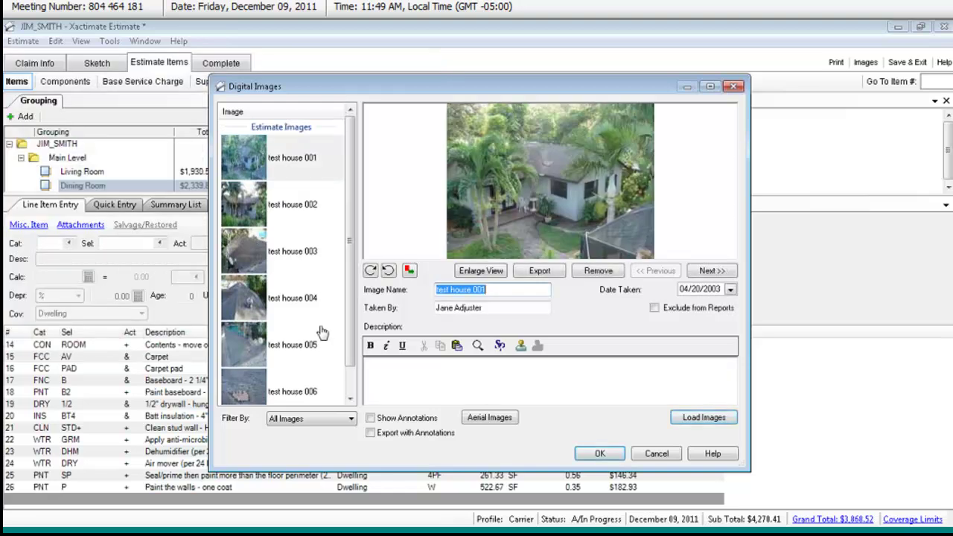
- Describe photo test house 003 as 'ROOF - FRONT' and save the images
{"action": "left_click", "coordinate": [399, 381]}
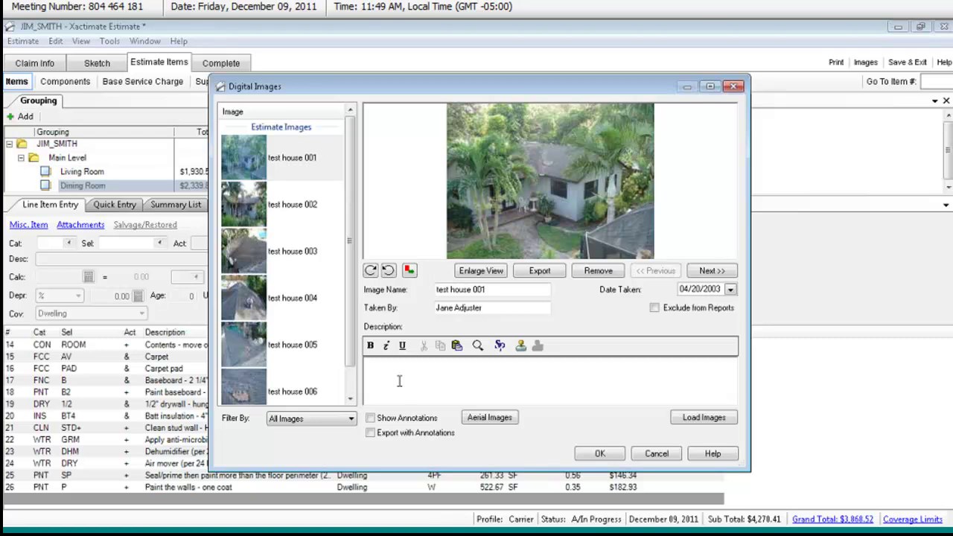
{"action": "type", "text": "RIS"}
{"action": "left_click", "coordinate": [244, 253]}
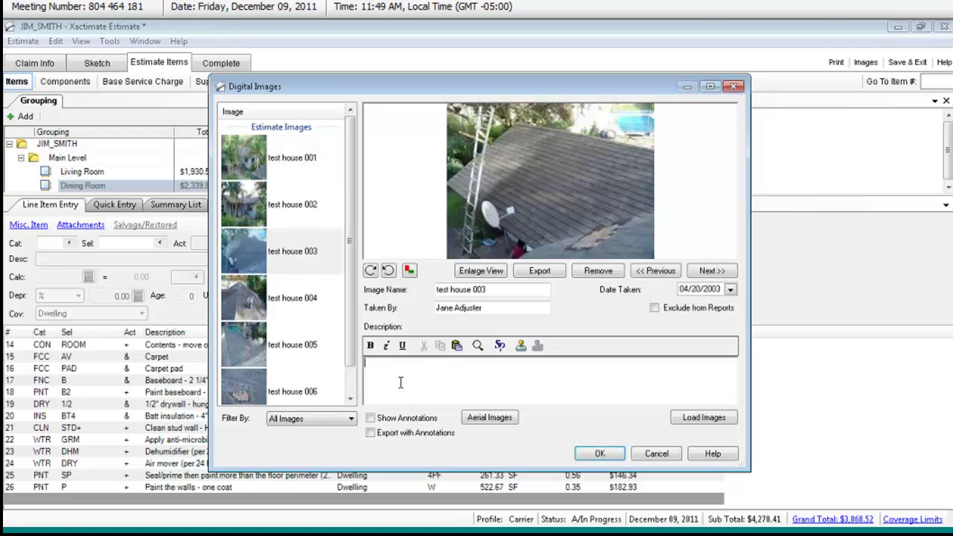
{"action": "type", "text": "ROOF -= FRONT"}
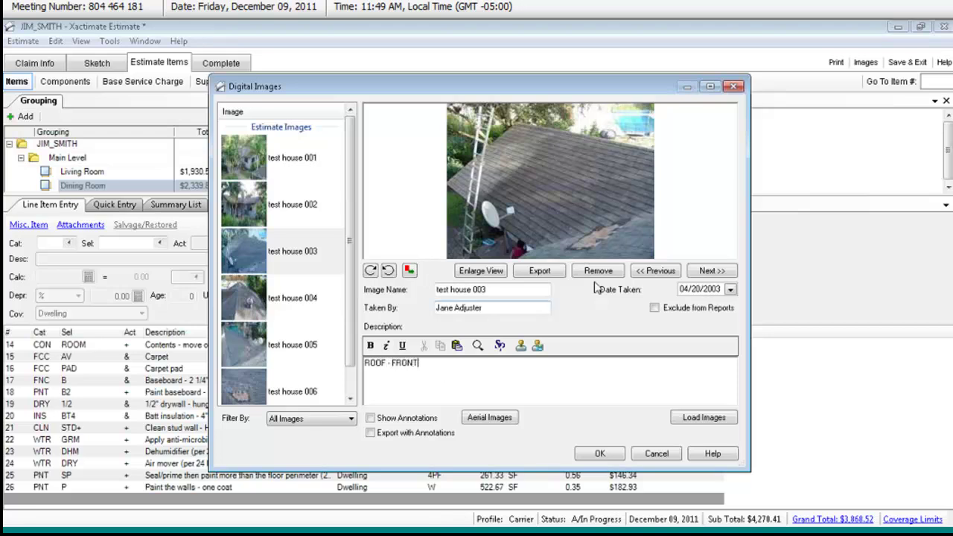
{"action": "left_click", "coordinate": [592, 454]}
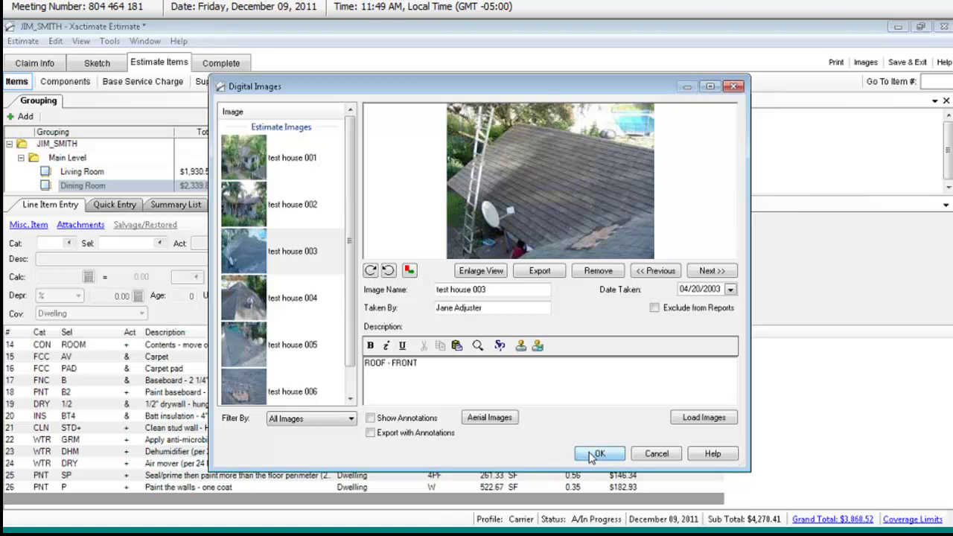
- Preview the 10-page Final Draft with/without Removal Depreciation report after acknowledging 15% flooring waste
{"action": "left_click", "coordinate": [837, 63]}
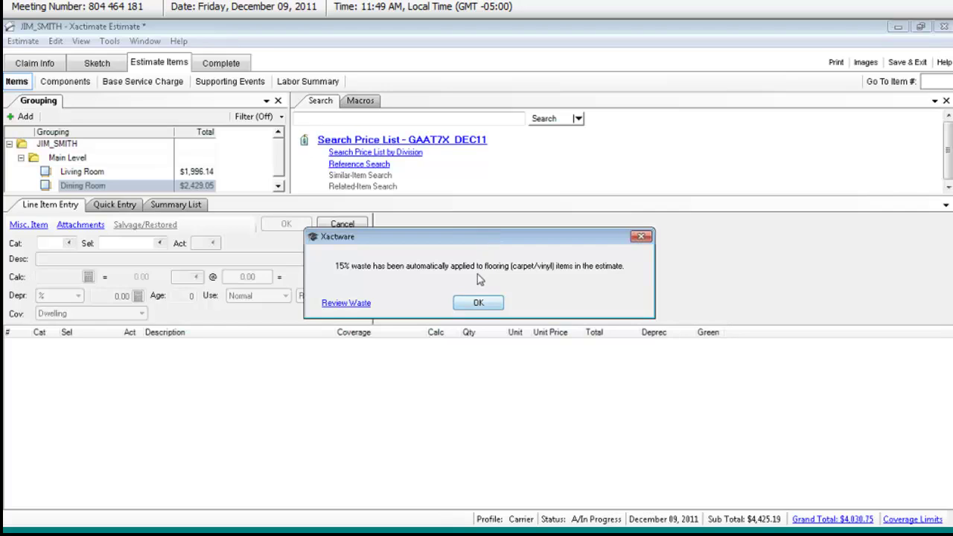
{"action": "left_click", "coordinate": [478, 302]}
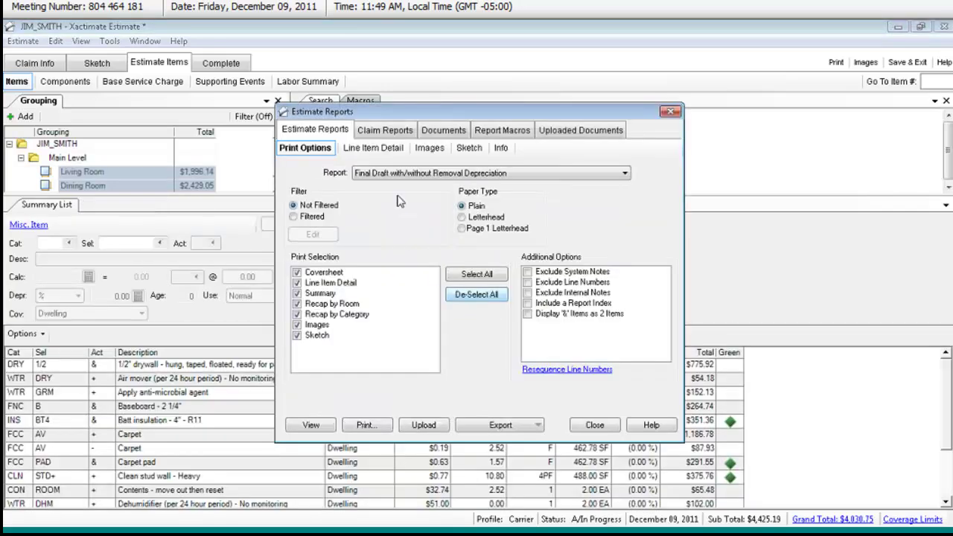
{"action": "left_click", "coordinate": [308, 426]}
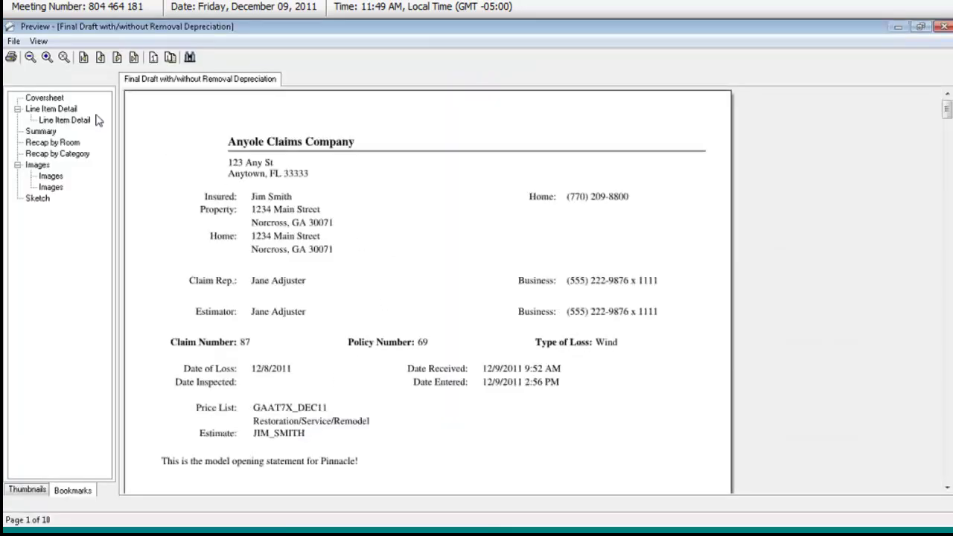
- Review the Recap by Room and Dining Room line item pages, then close the preview and Estimate Reports
{"action": "left_click", "coordinate": [47, 144]}
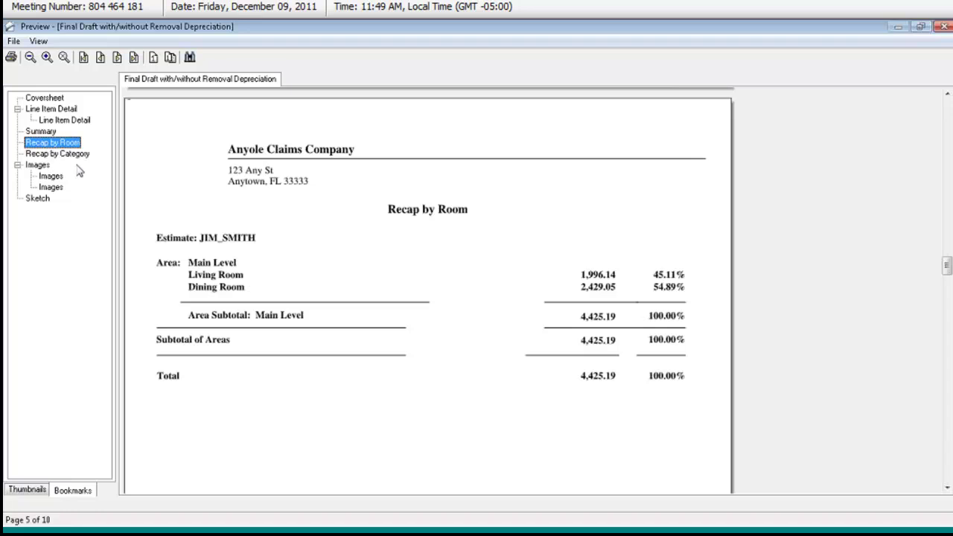
{"action": "left_click", "coordinate": [54, 122]}
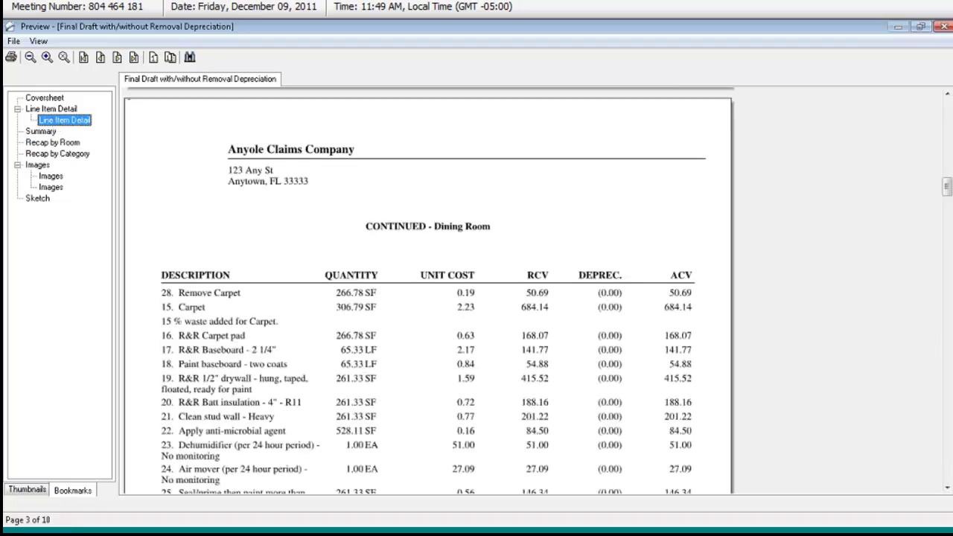
{"action": "left_click_drag", "start_coordinate": [396, 365], "coordinate": [396, 228]}
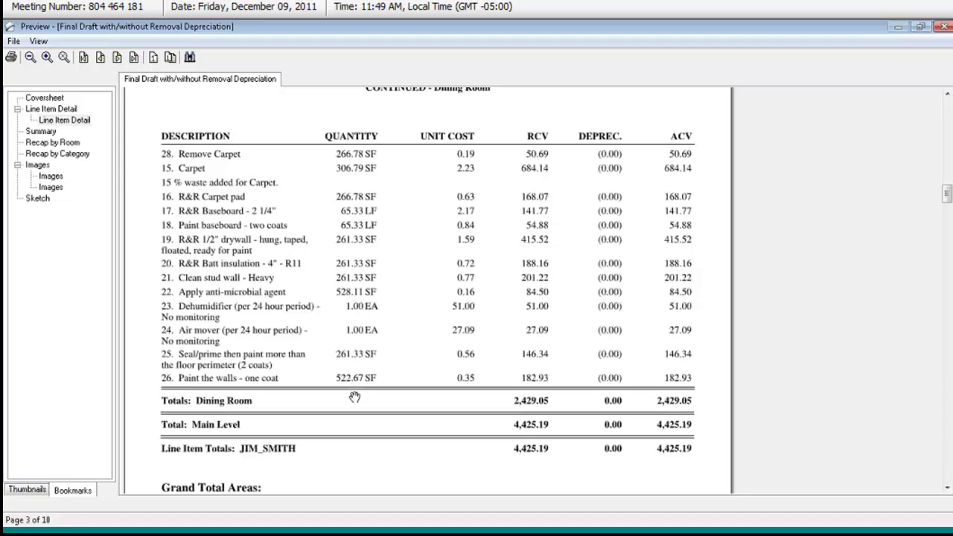
{"action": "left_click_drag", "start_coordinate": [355, 398], "coordinate": [368, 264]}
{"action": "left_click_drag", "start_coordinate": [390, 381], "coordinate": [398, 270]}
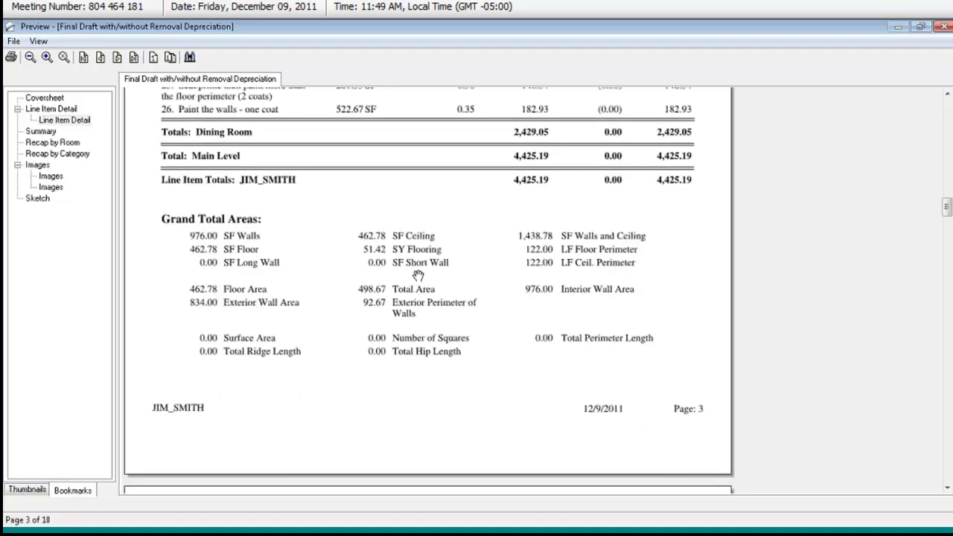
{"action": "key", "text": "alt+F4"}
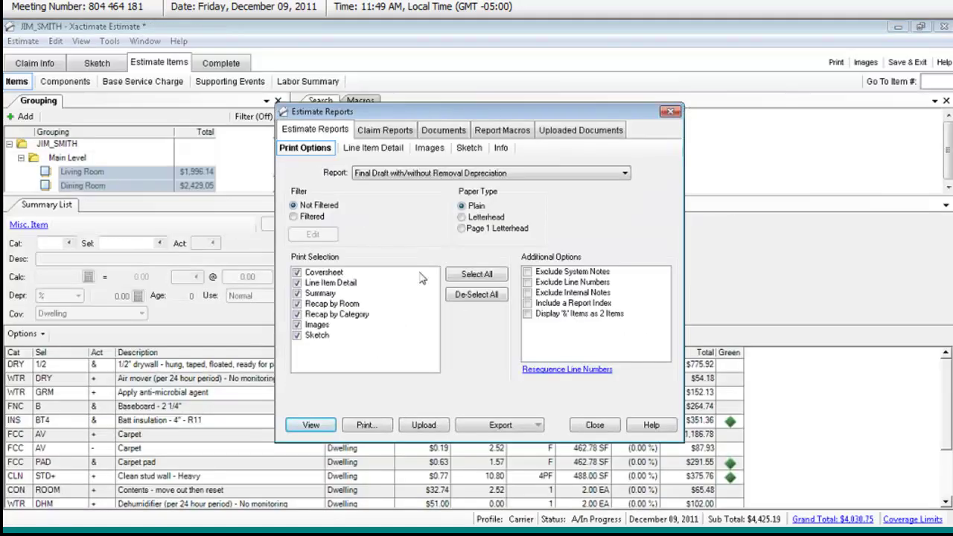
{"action": "left_click", "coordinate": [585, 431]}
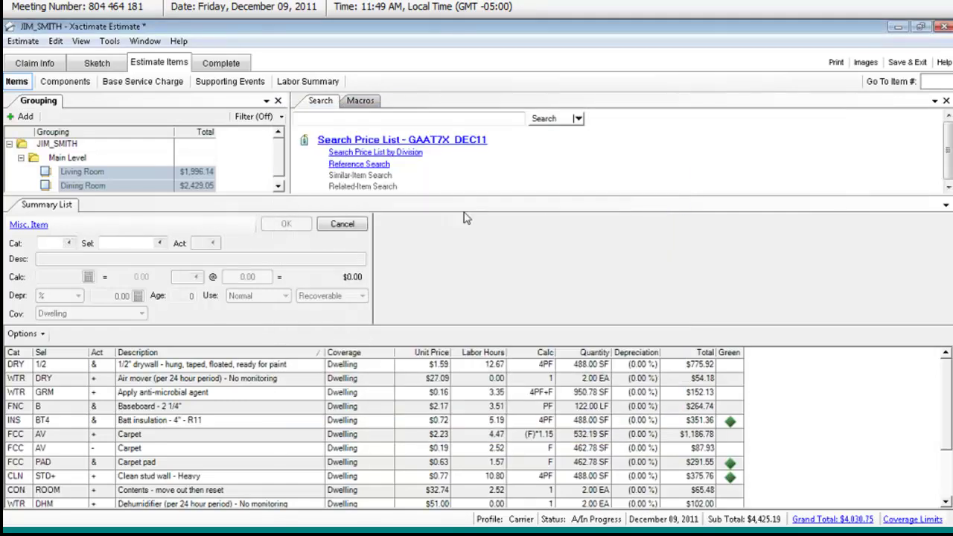
{"action": "left_click", "coordinate": [38, 64]}
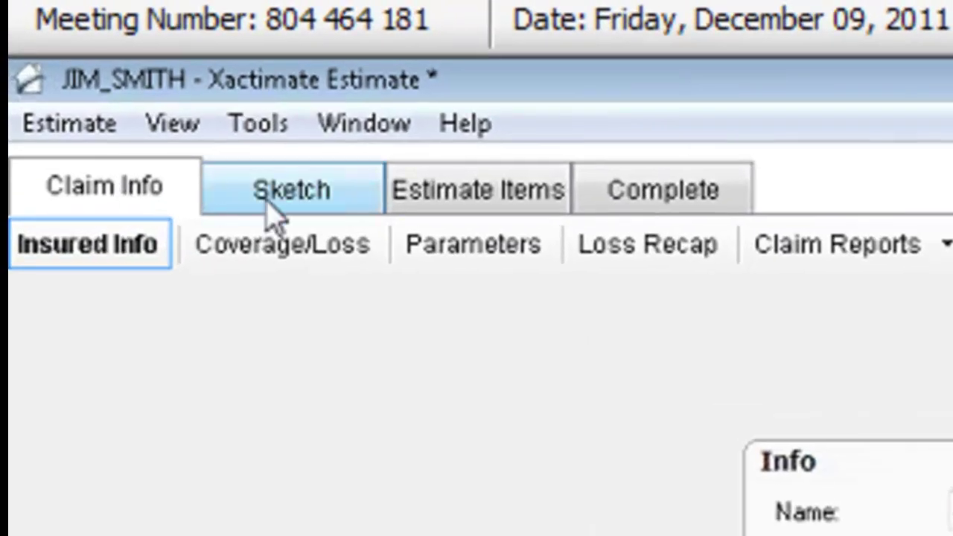
{"action": "left_click", "coordinate": [270, 207]}
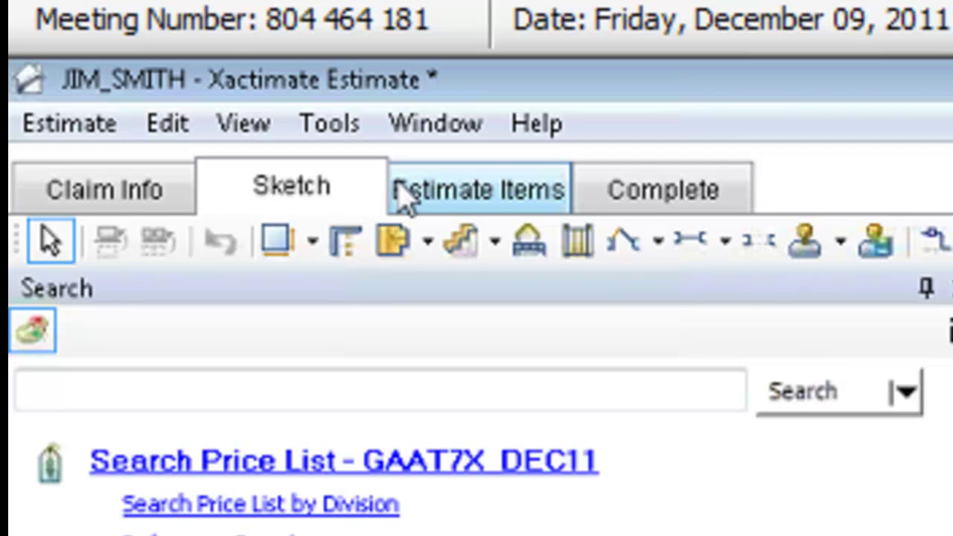
{"action": "left_click", "coordinate": [449, 208]}
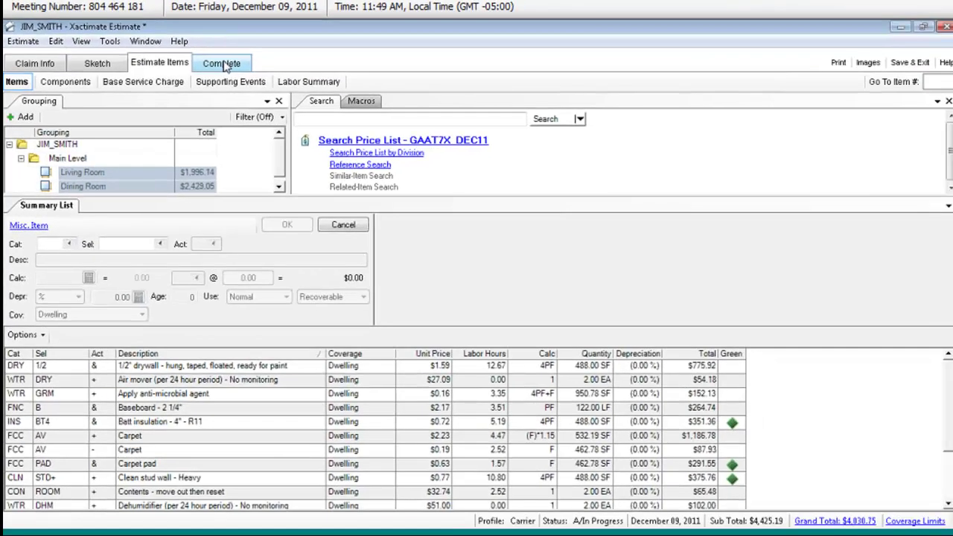
- Show the Complete page listing status A/In Progress and the empty Date Contacted and Date Inspected fields
{"action": "left_click", "coordinate": [224, 66]}
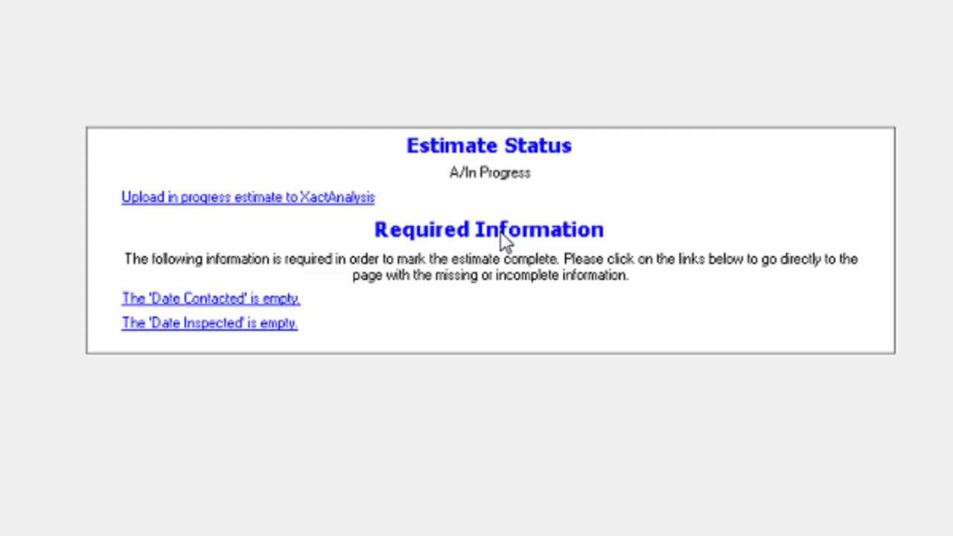
- Set both Date Contacted and Date Inspected to 12/09/2011
{"action": "left_click", "coordinate": [194, 305]}
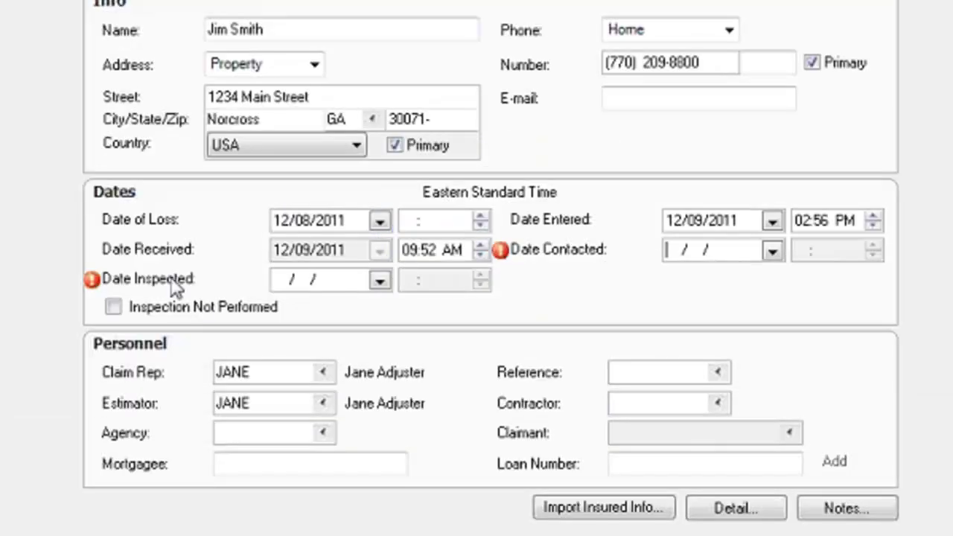
{"action": "left_click", "coordinate": [774, 252]}
{"action": "left_click", "coordinate": [840, 349]}
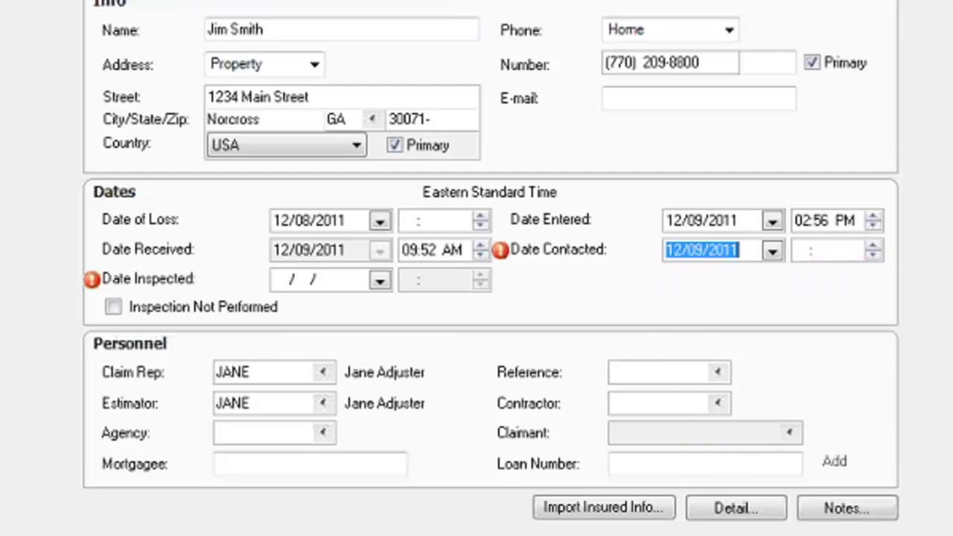
{"action": "left_click", "coordinate": [380, 286]}
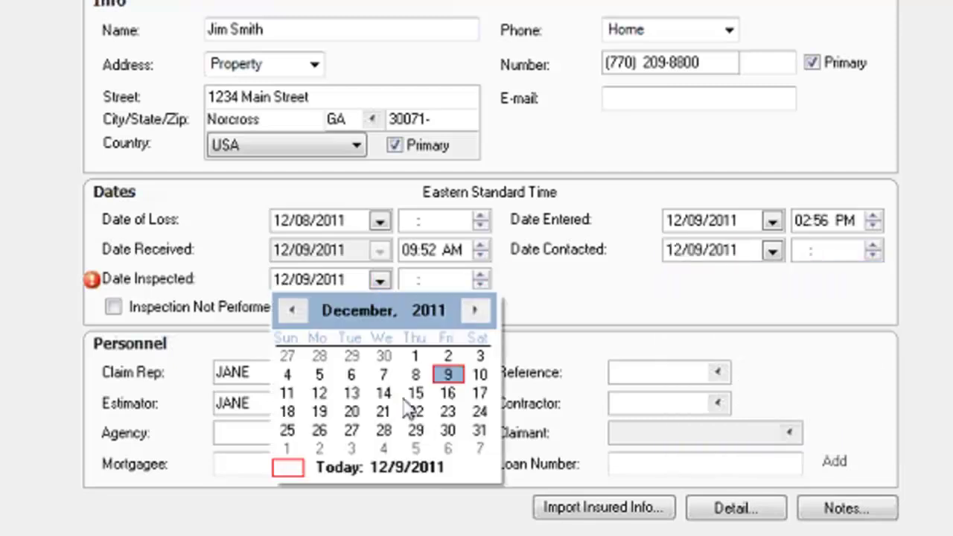
{"action": "left_click", "coordinate": [447, 375]}
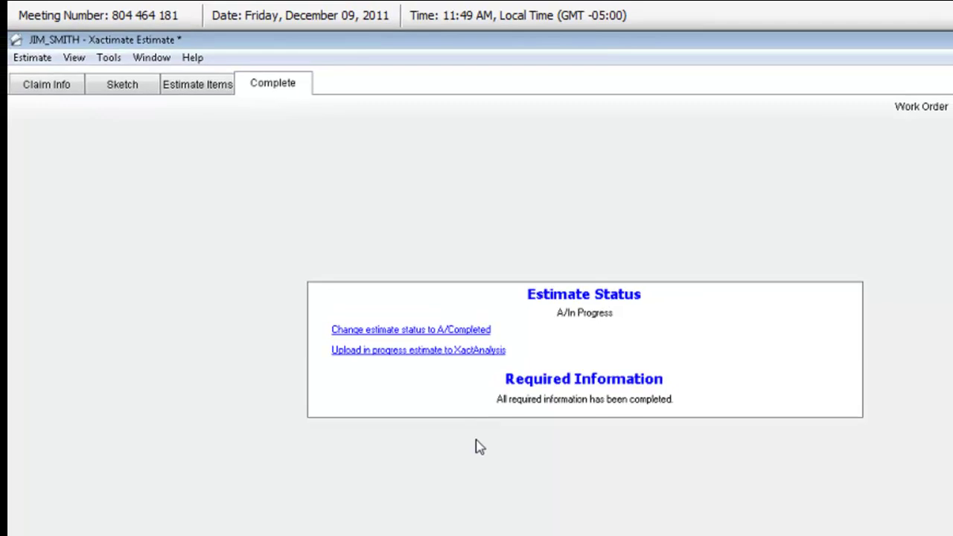
- Return to Estimate Items and select Living Room in the Grouping tree
{"action": "left_click", "coordinate": [179, 87]}
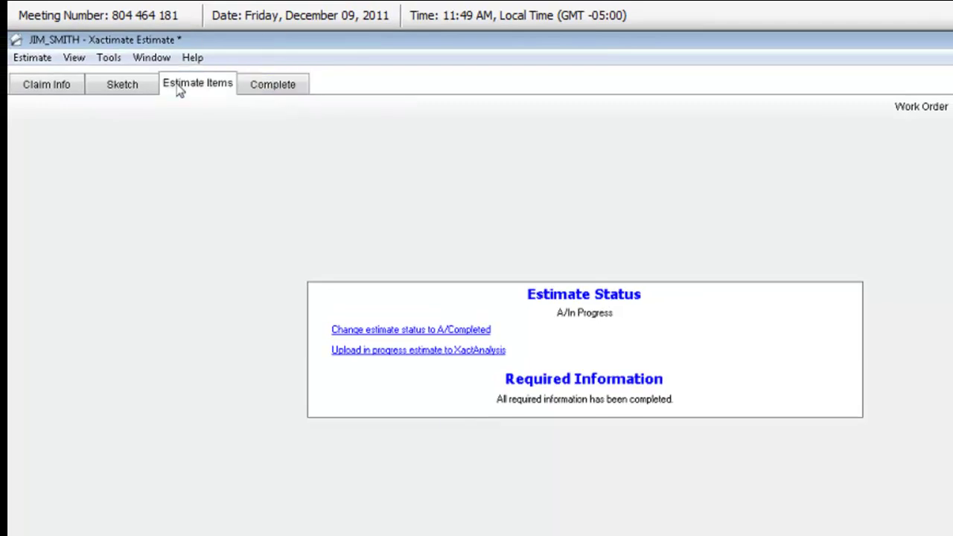
{"action": "left_click", "coordinate": [100, 216]}
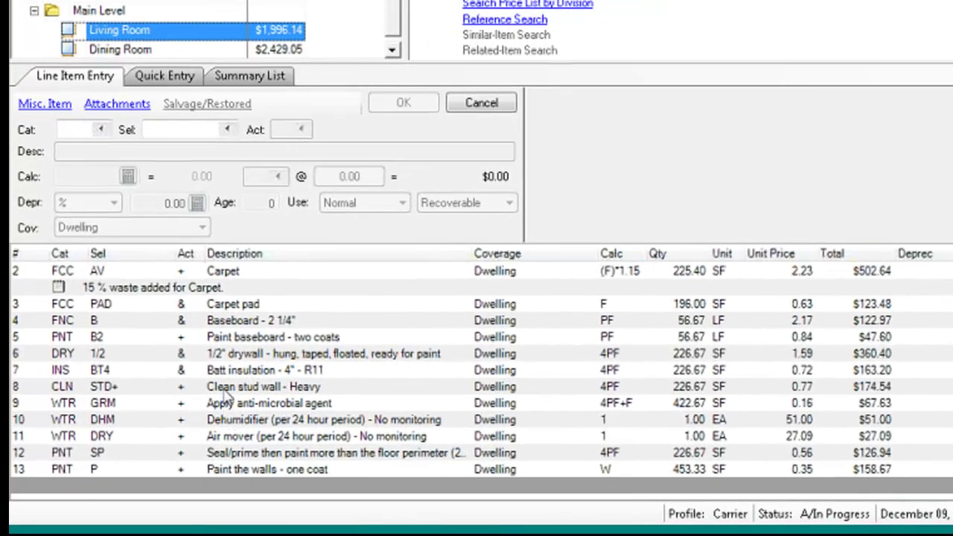
- Replace the Clean stud wall - Heavy unit price with 1.00 and save the line item
{"action": "left_click", "coordinate": [224, 390]}
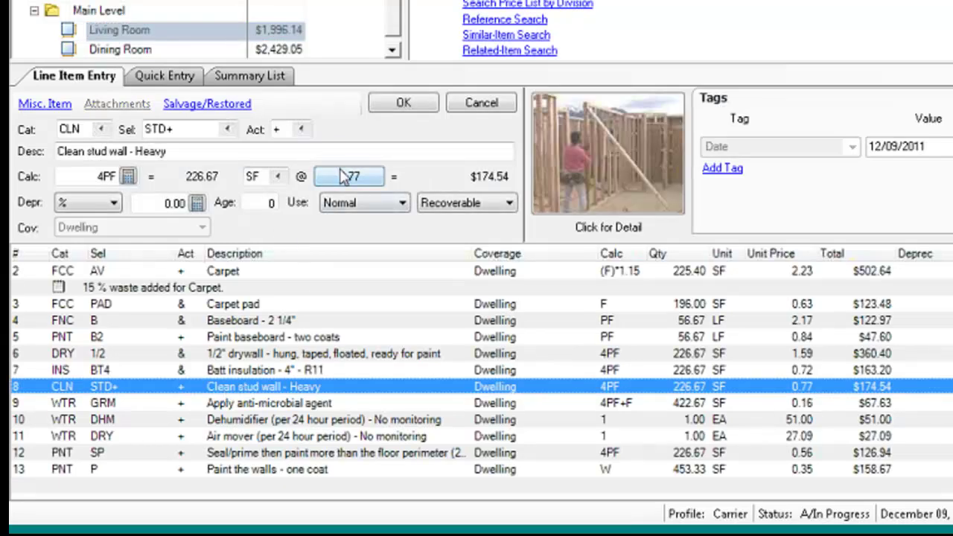
{"action": "left_click", "coordinate": [344, 175]}
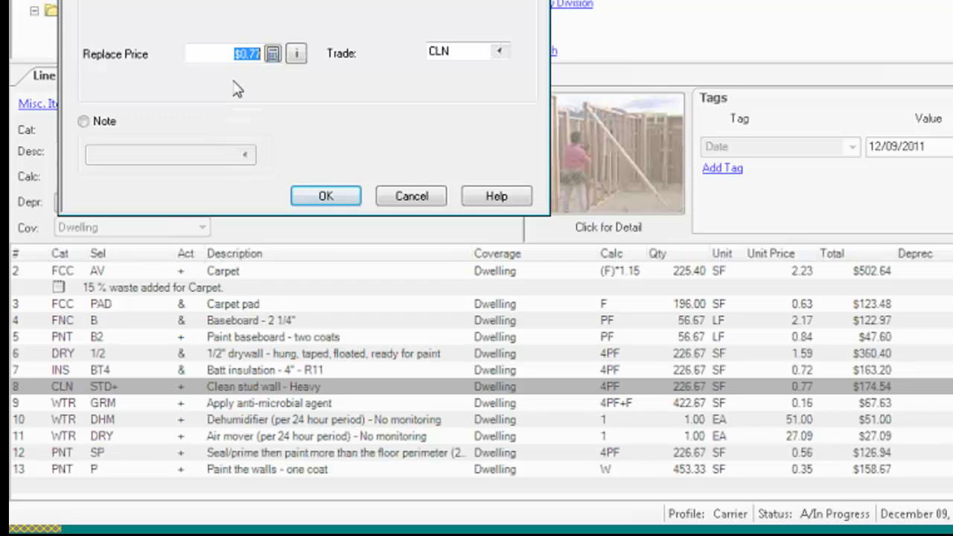
{"action": "type", "text": "1.00"}
{"action": "left_click", "coordinate": [298, 55]}
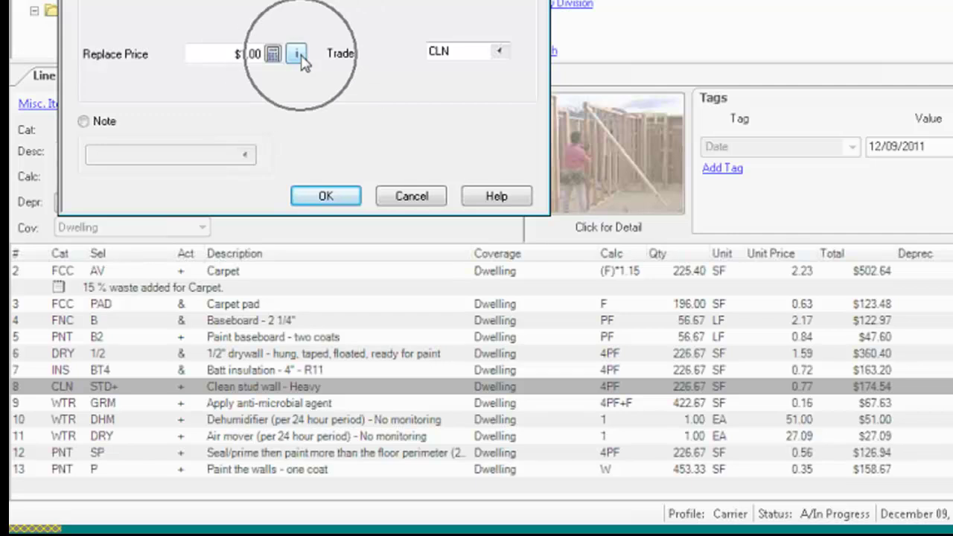
{"action": "left_click", "coordinate": [325, 198]}
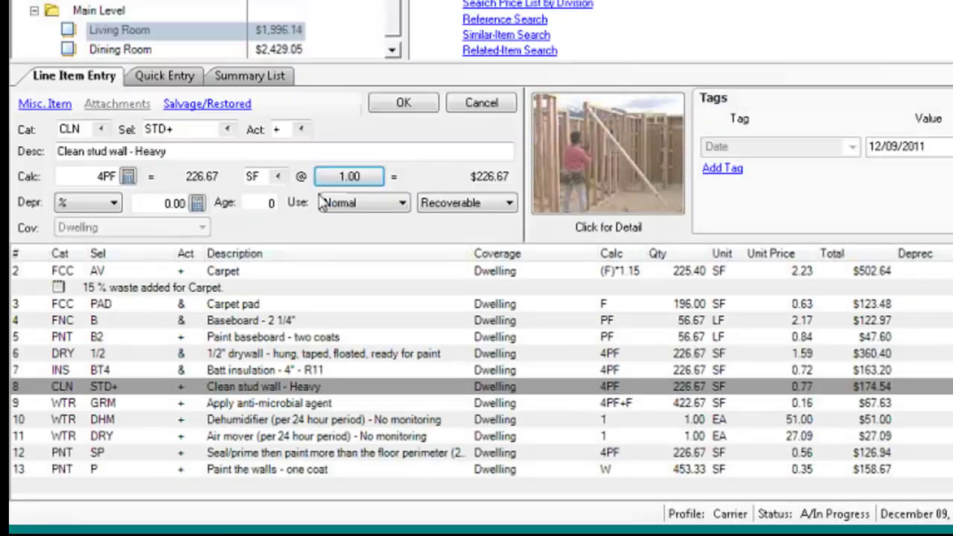
{"action": "left_click", "coordinate": [402, 107]}
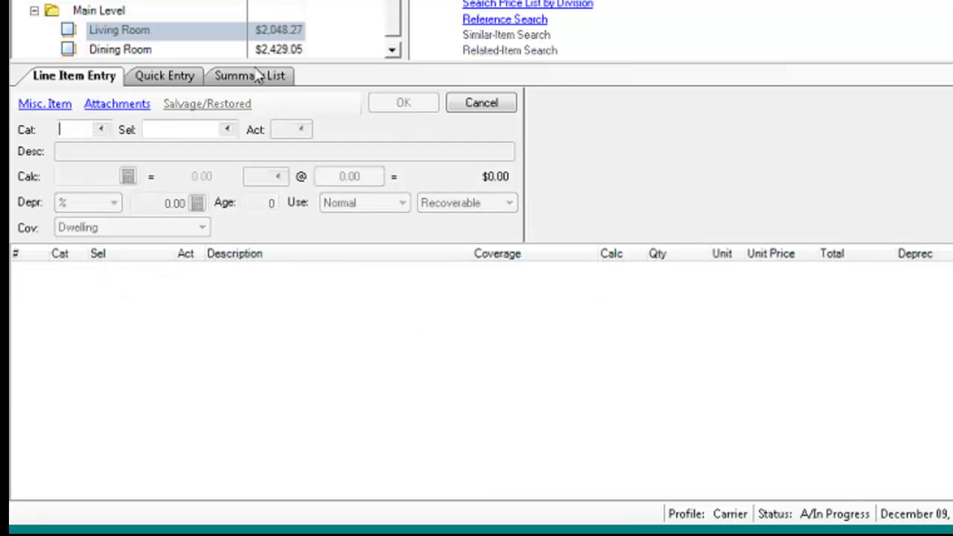
- Confirm the Living Room stud wall cleaning now costs $1.00, then show the Dining Room's line items
{"action": "left_click", "coordinate": [123, 32]}
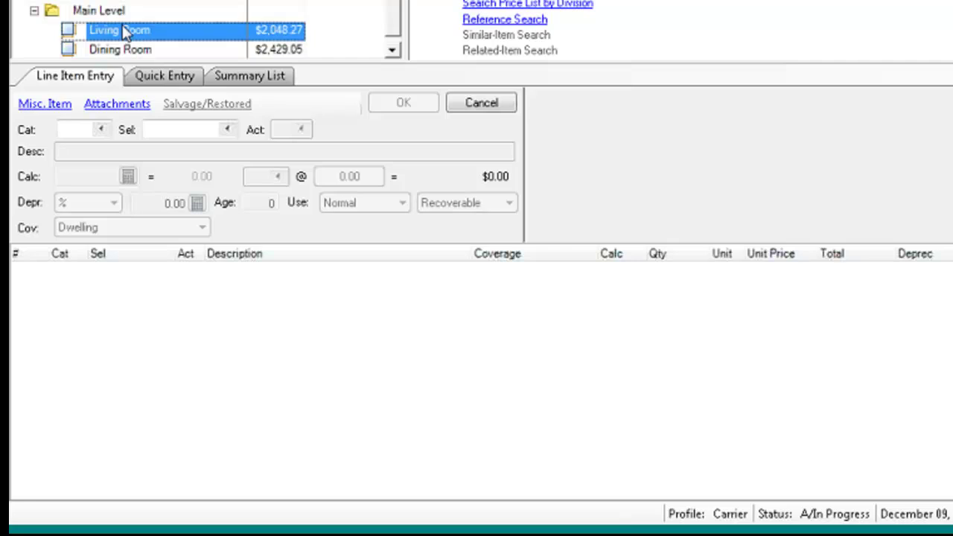
{"action": "scroll", "coordinate": [256, 347], "scroll_direction": "down", "scroll_amount": 1}
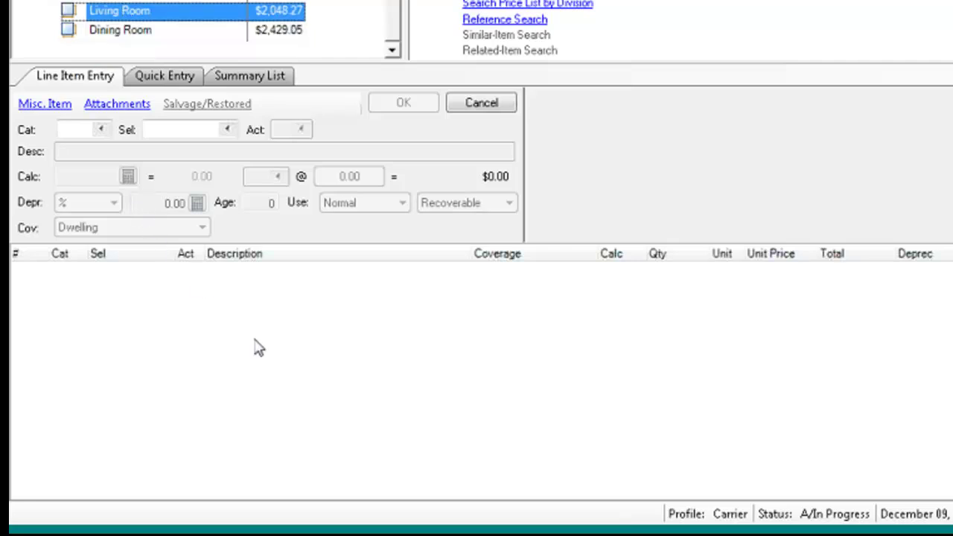
{"action": "scroll", "coordinate": [256, 347], "scroll_direction": "up", "scroll_amount": 1}
{"action": "left_click", "coordinate": [123, 49]}
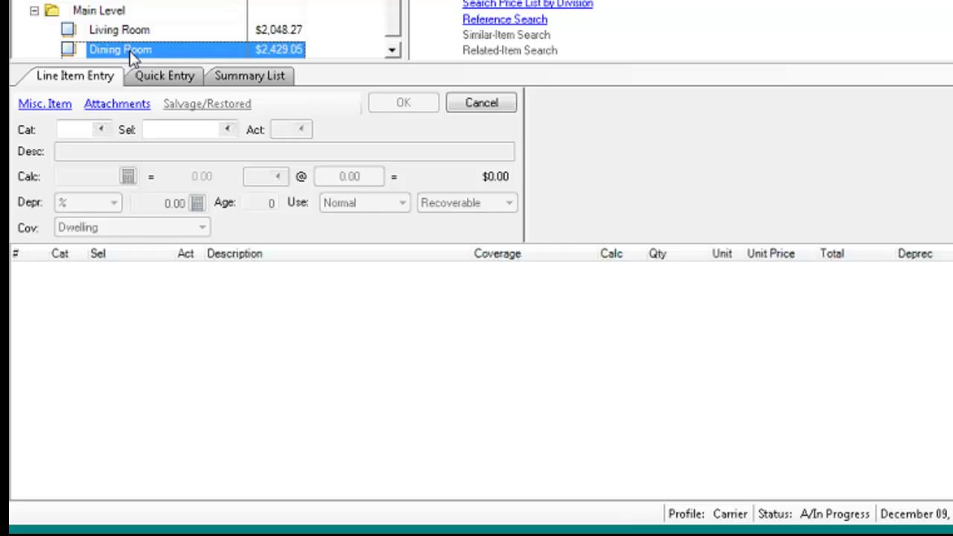
{"action": "left_click", "coordinate": [123, 30]}
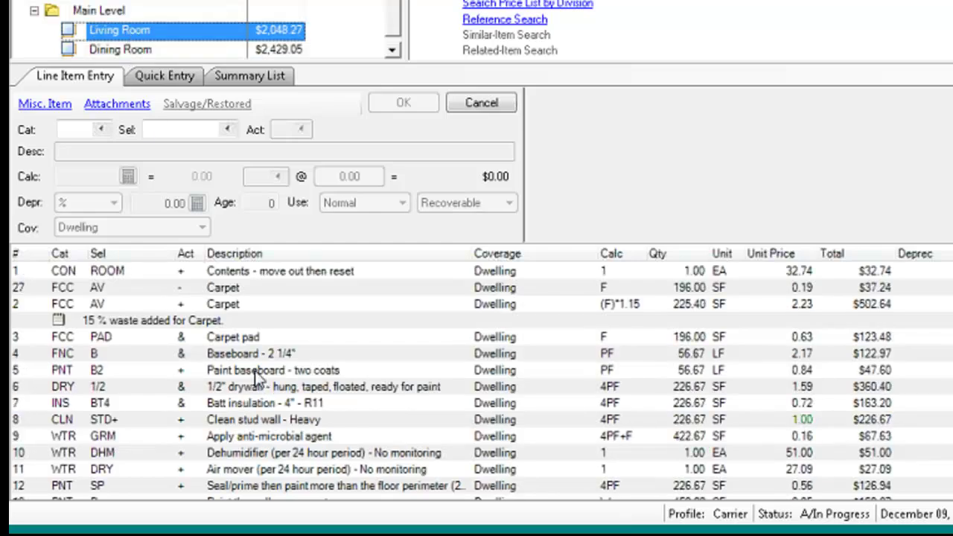
{"action": "scroll", "coordinate": [261, 365], "scroll_direction": "down", "scroll_amount": 1}
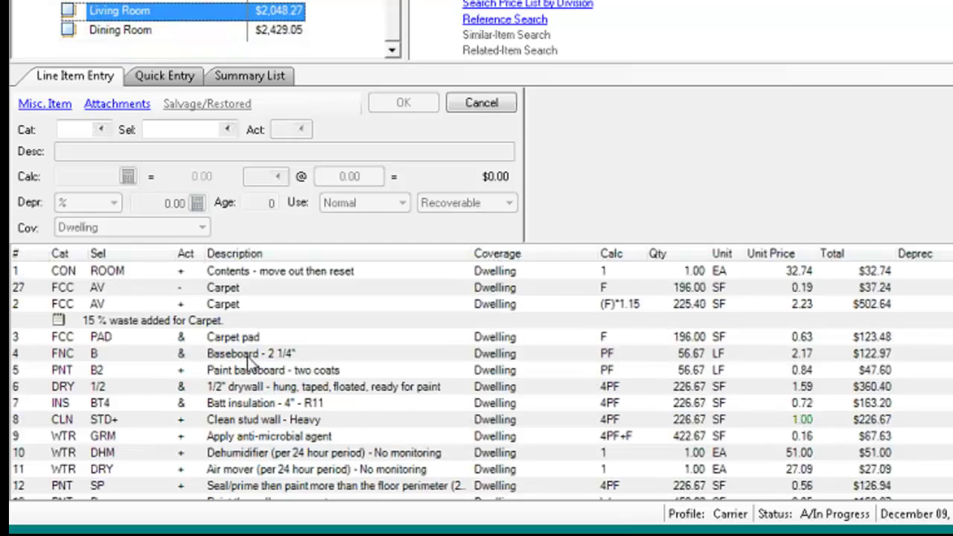
{"action": "left_click", "coordinate": [225, 422]}
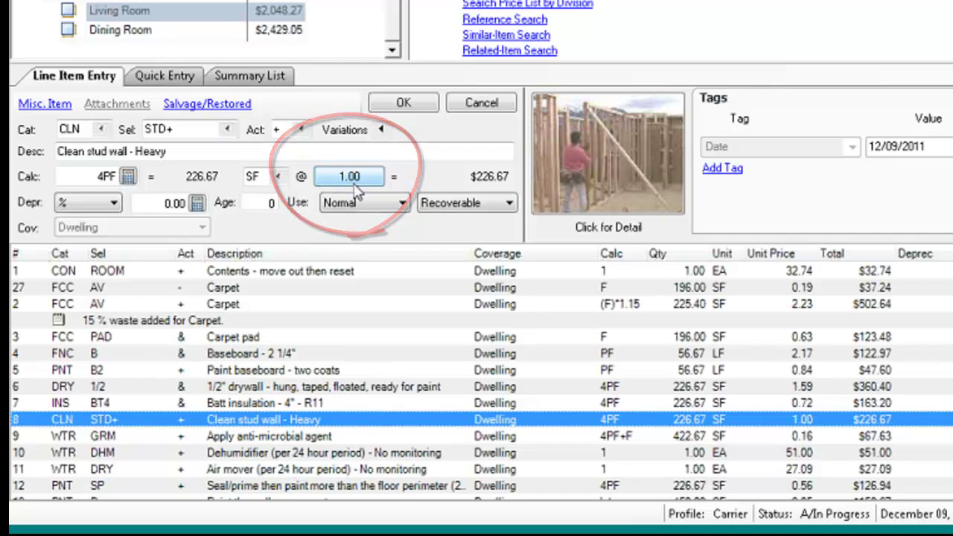
{"action": "left_click", "coordinate": [125, 31]}
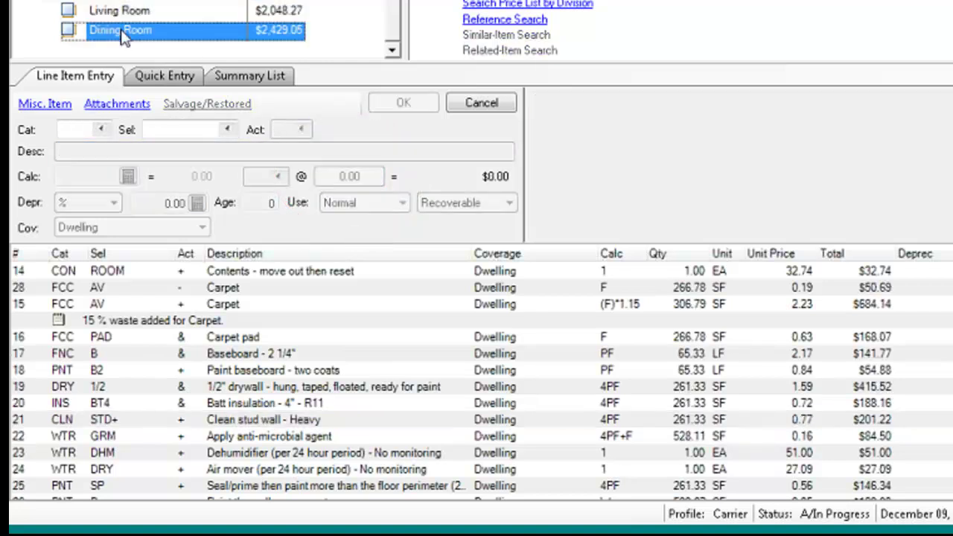
{"action": "left_click", "coordinate": [53, 109]}
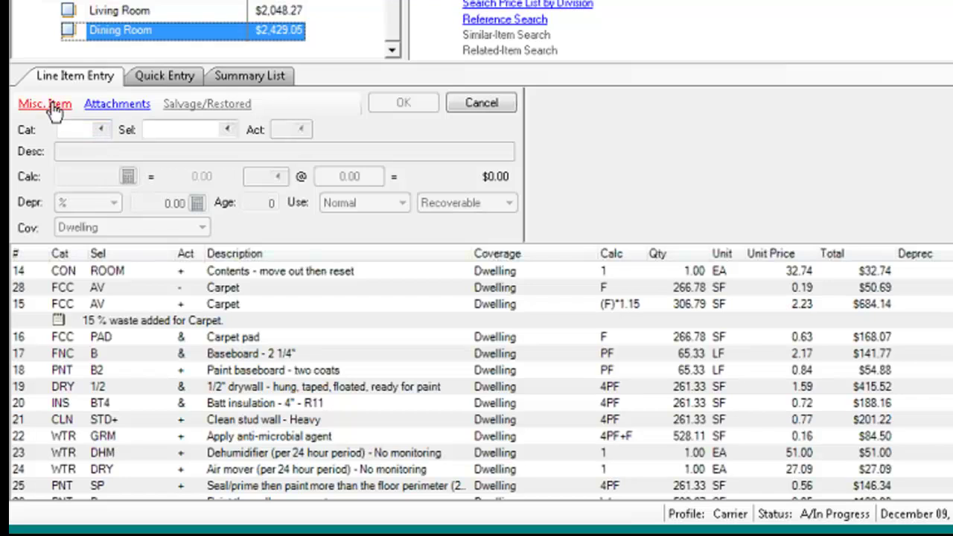